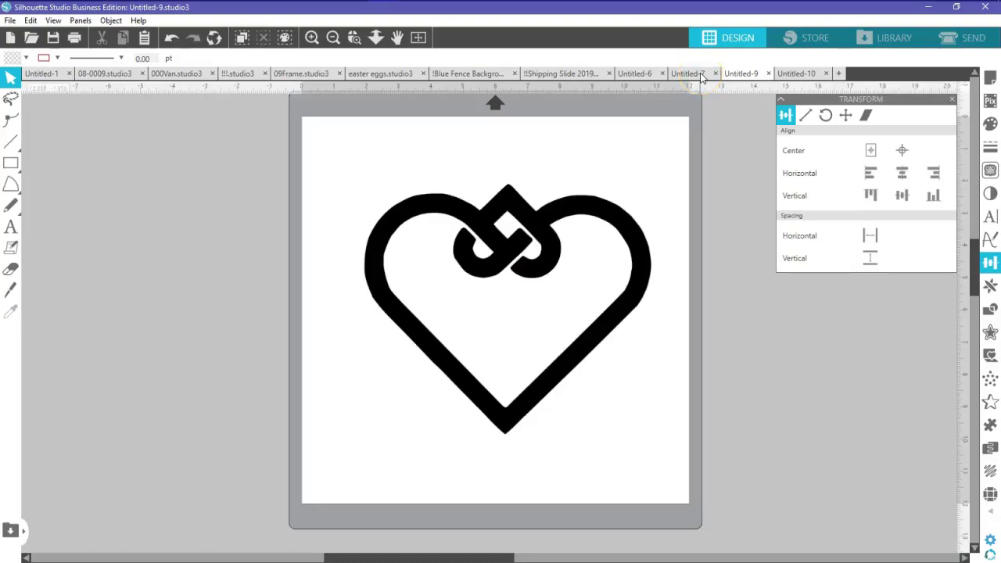
# Switch to the blank Untitled-7 document and check the installed software release in the About information
pyautogui.click(689, 74)
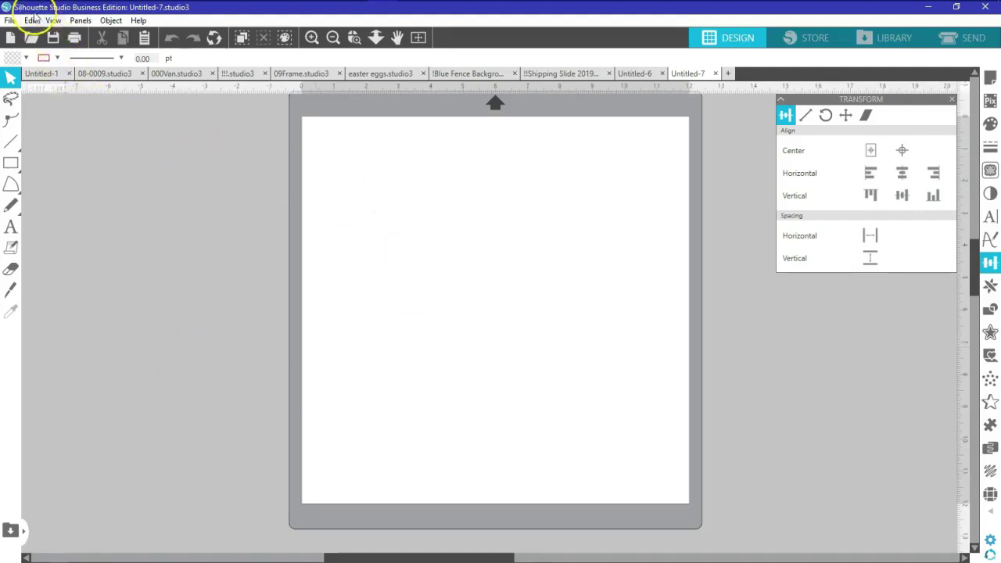
pyautogui.click(138, 21)
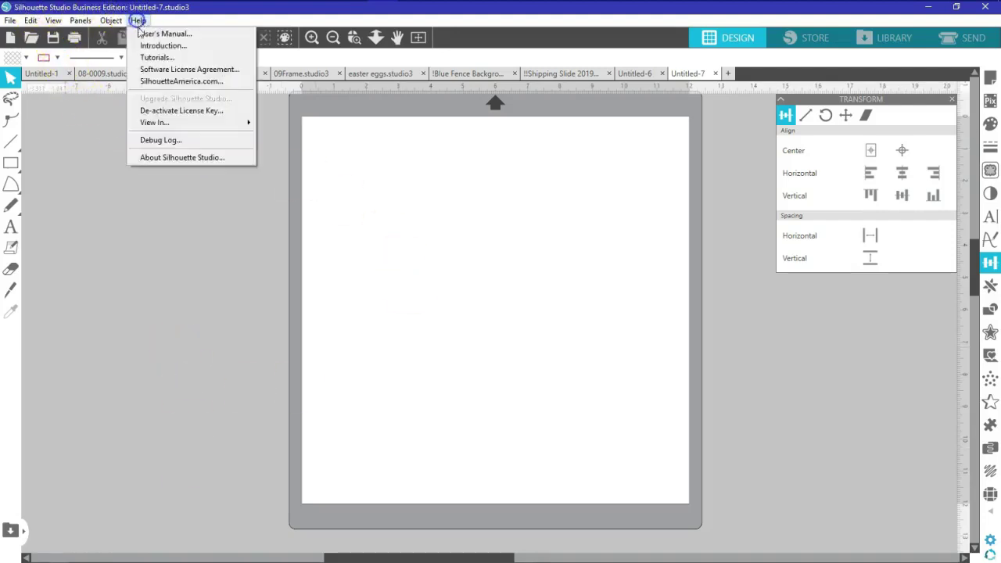
pyautogui.click(175, 158)
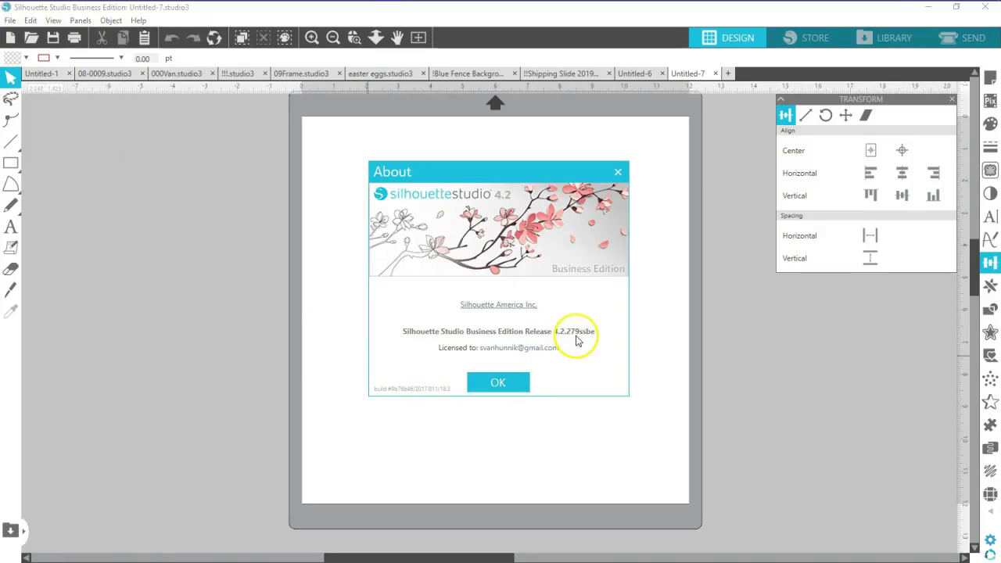
pyautogui.click(516, 384)
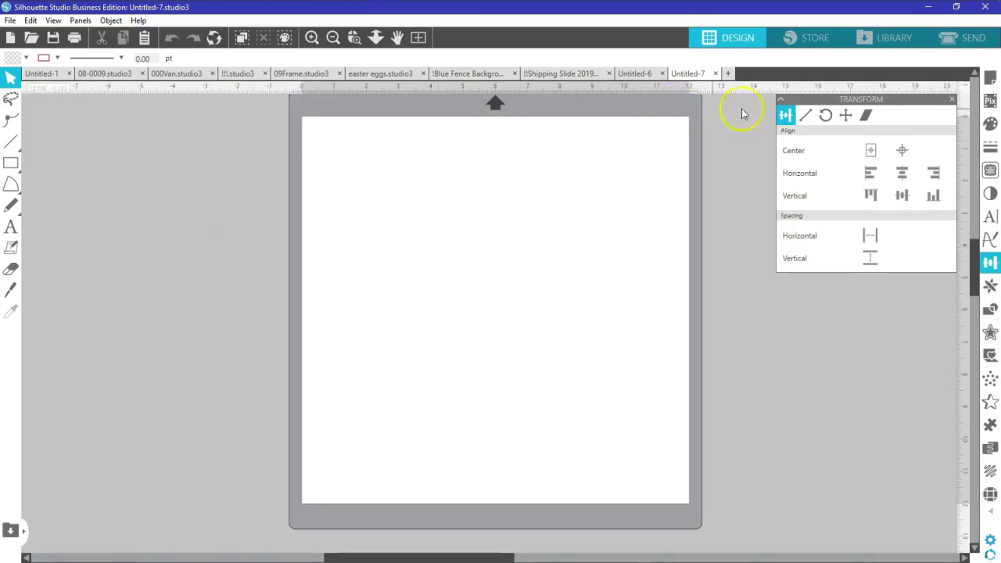
# Merge the heart design 05-0010 from the library's 05 Hearts & Butterflies folder into the document
pyautogui.click(894, 37)
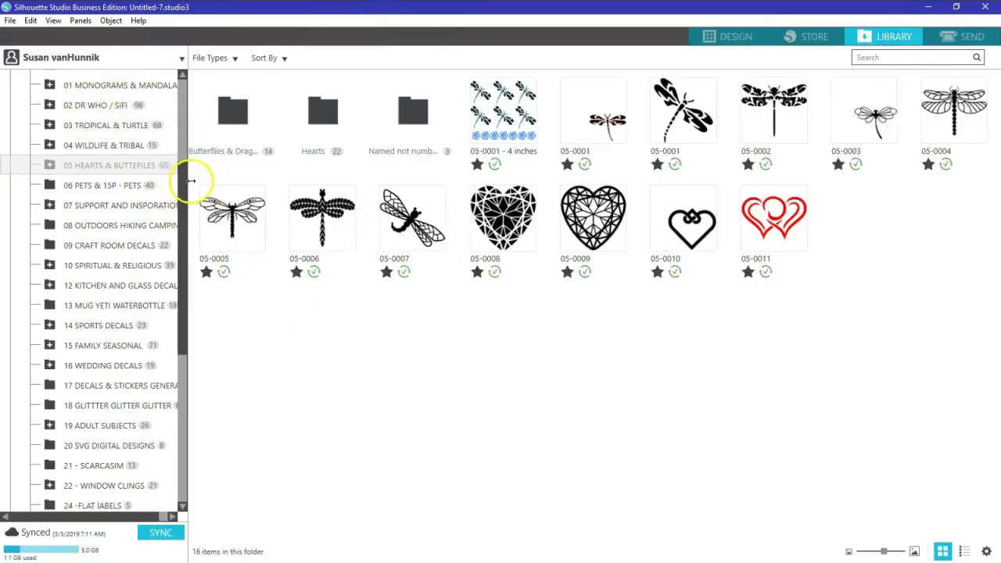
pyautogui.moveTo(191, 180); pyautogui.dragTo(238, 186)
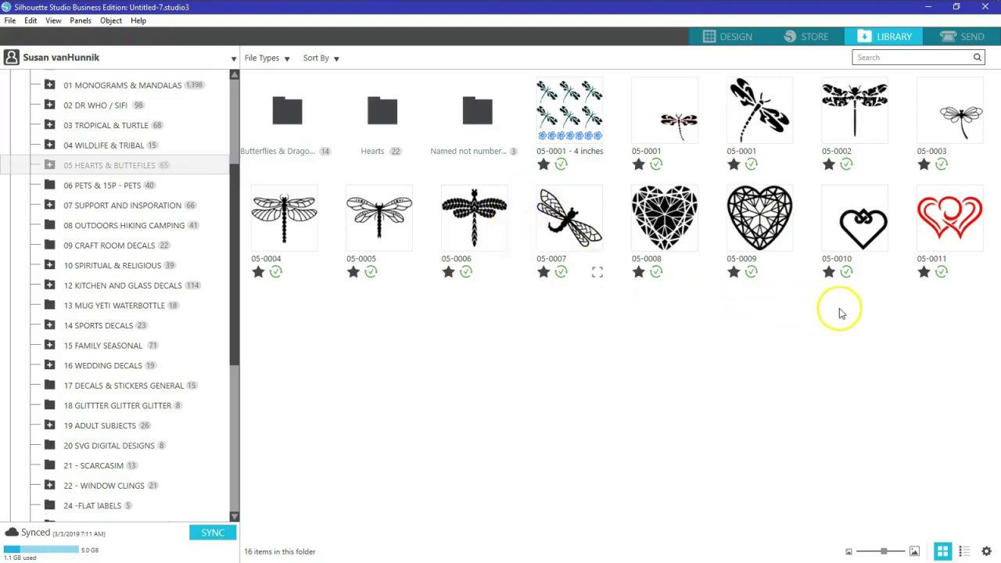
pyautogui.rightClick(872, 248)
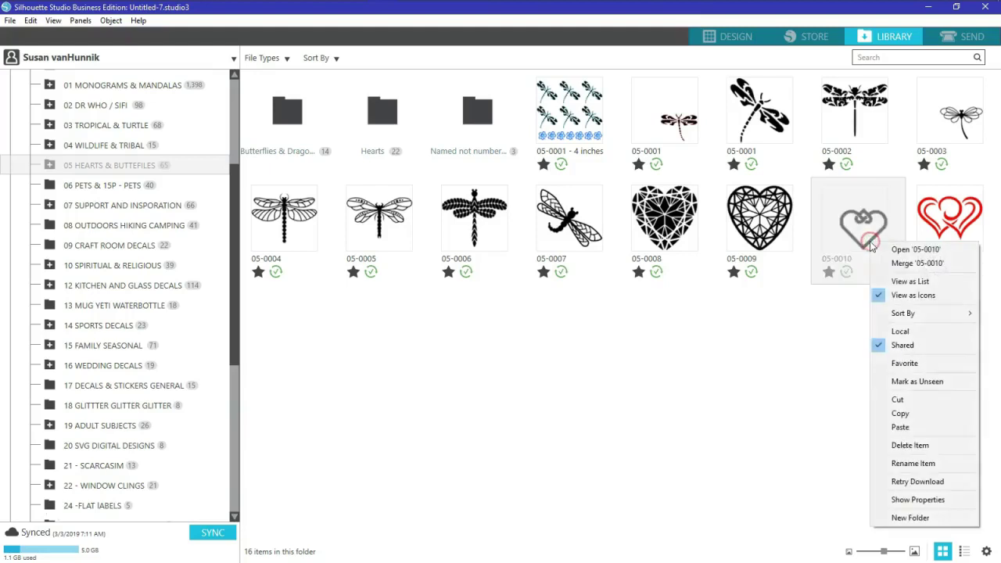
pyautogui.click(908, 267)
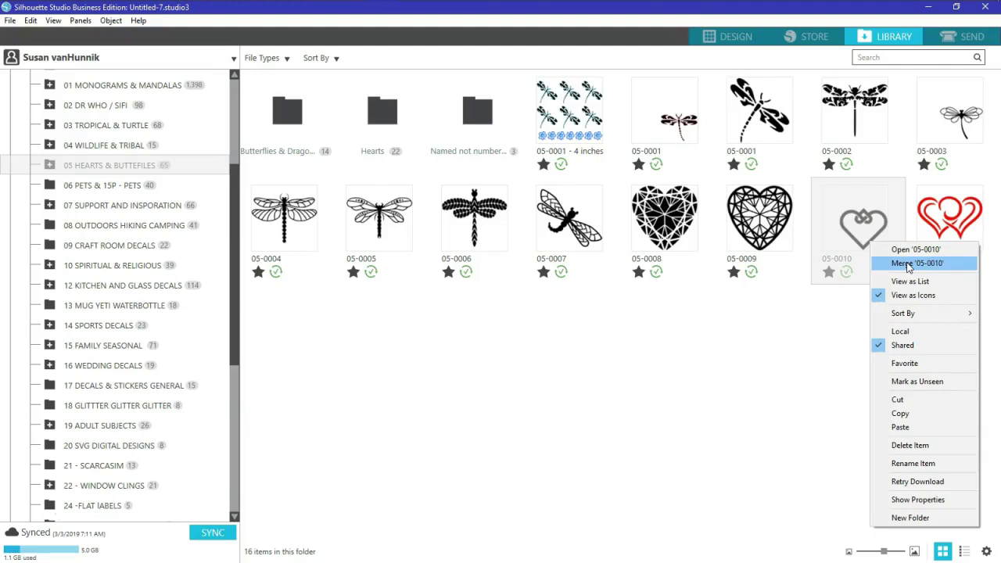
pyautogui.click(909, 264)
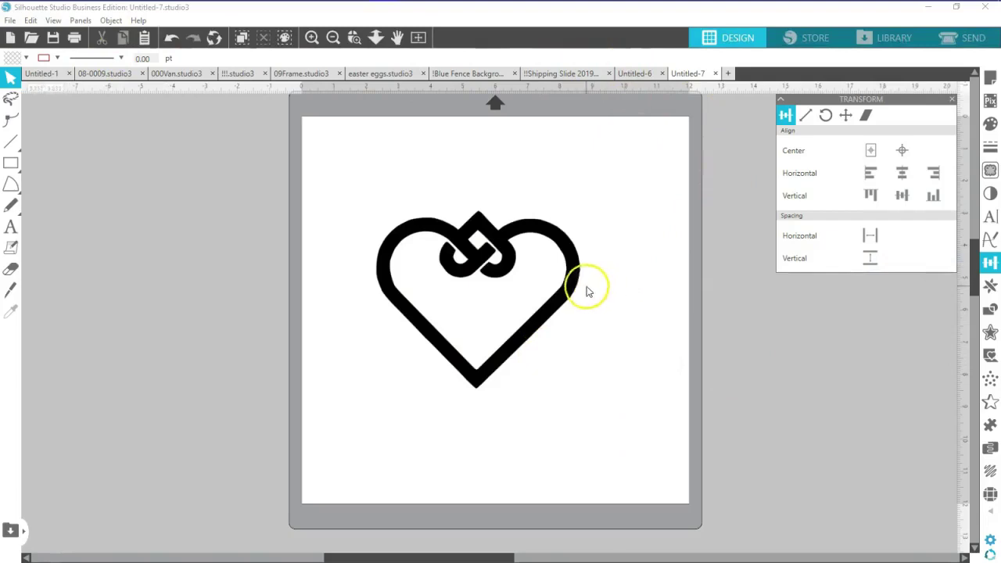
# Show the page grid with 4 divisions per square and change the grid colour to blue
pyautogui.click(990, 76)
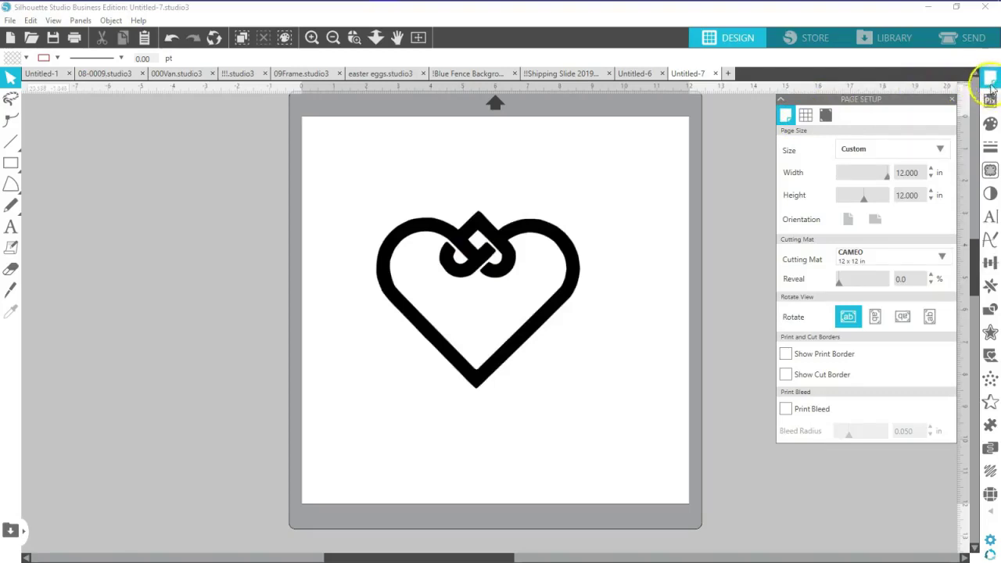
pyautogui.click(806, 115)
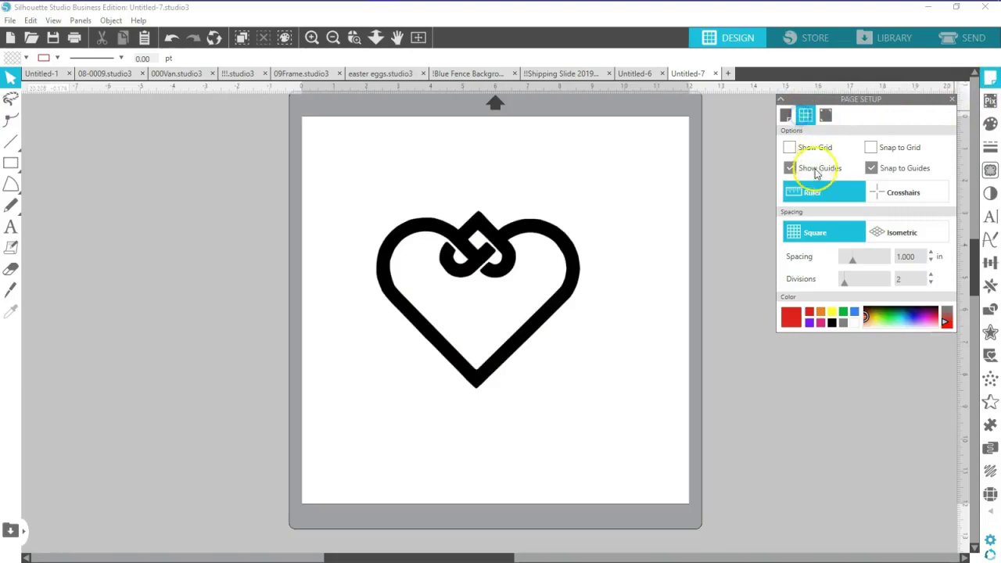
pyautogui.click(790, 149)
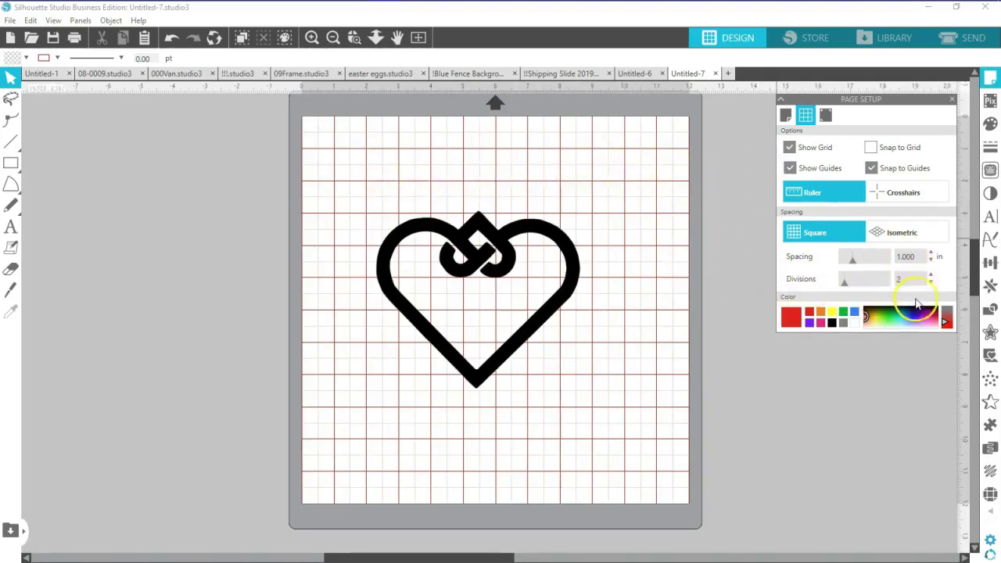
pyautogui.click(931, 276)
pyautogui.click(931, 275)
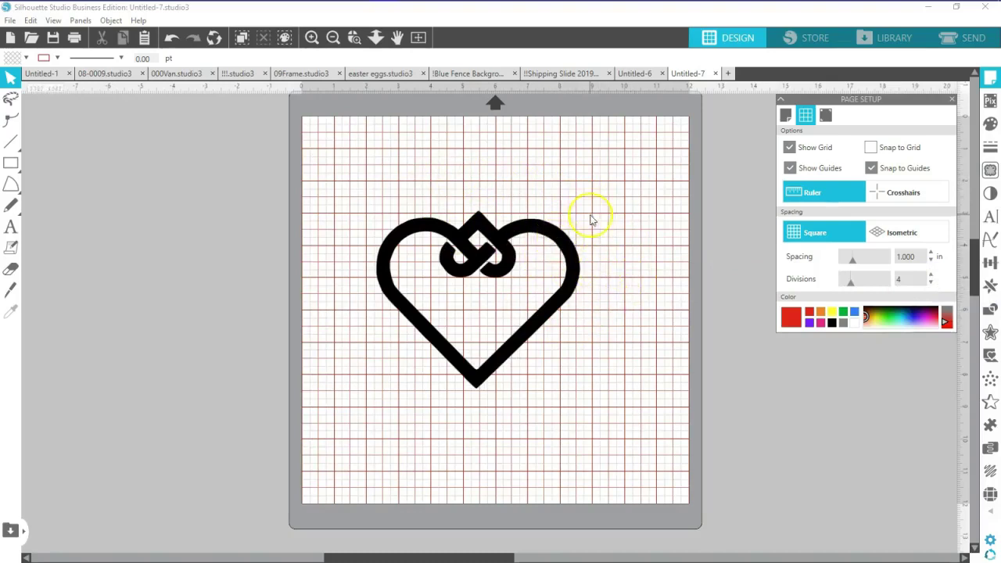
pyautogui.moveTo(477, 557); pyautogui.dragTo(512, 557)
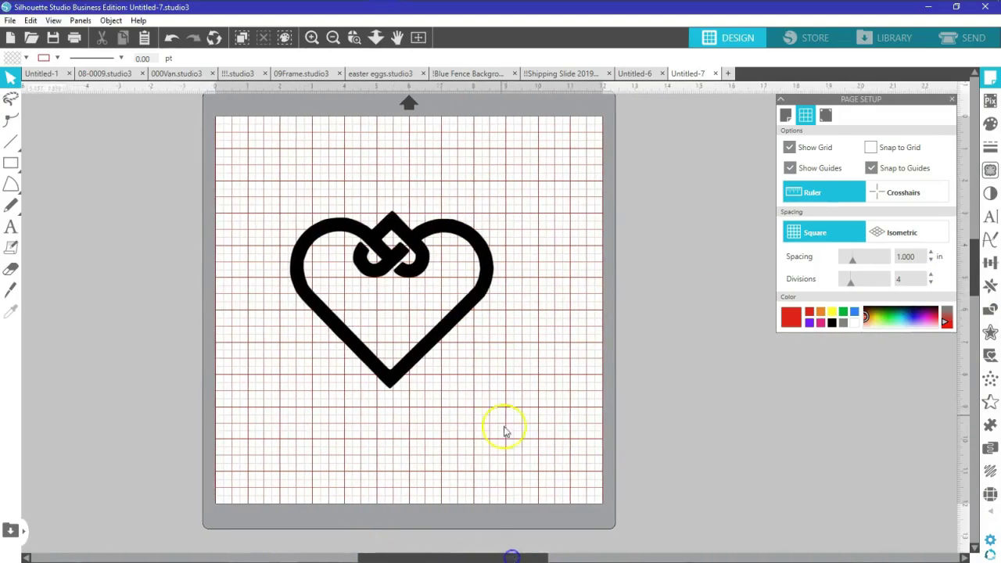
pyautogui.click(915, 316)
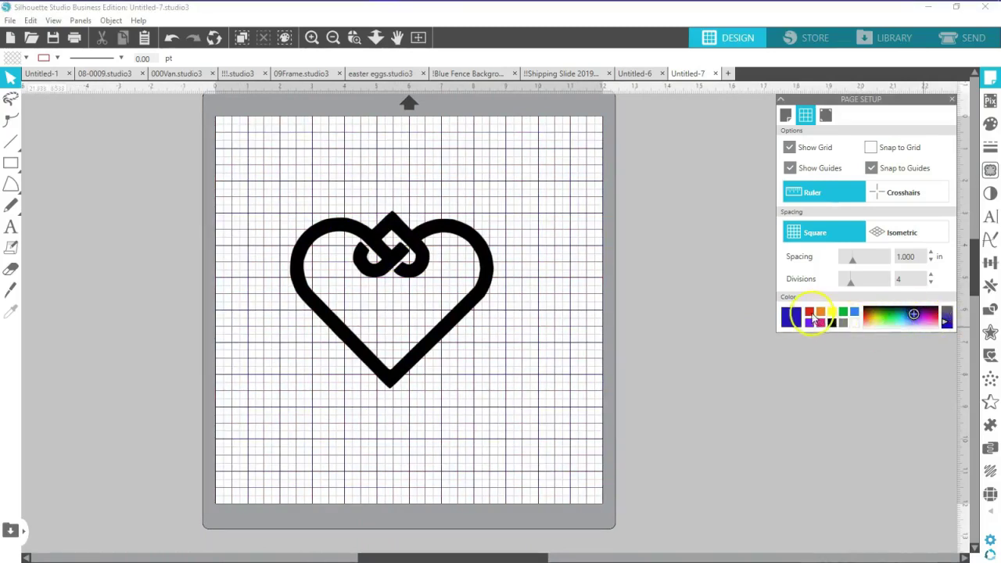
# Lock the heart's aspect ratio and set its height to 6 in
pyautogui.moveTo(443, 335); pyautogui.dragTo(450, 333)
pyautogui.click(449, 332)
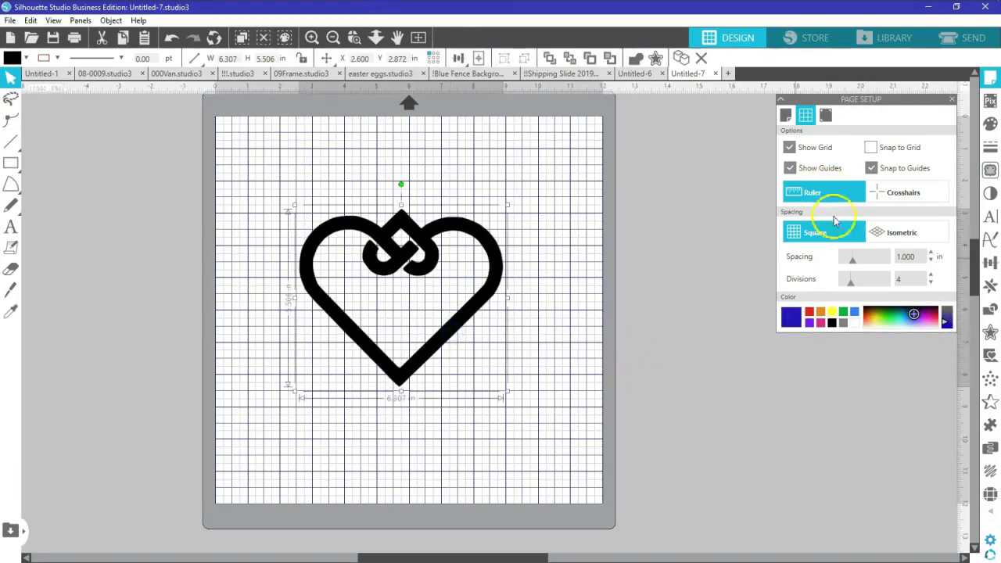
pyautogui.click(989, 264)
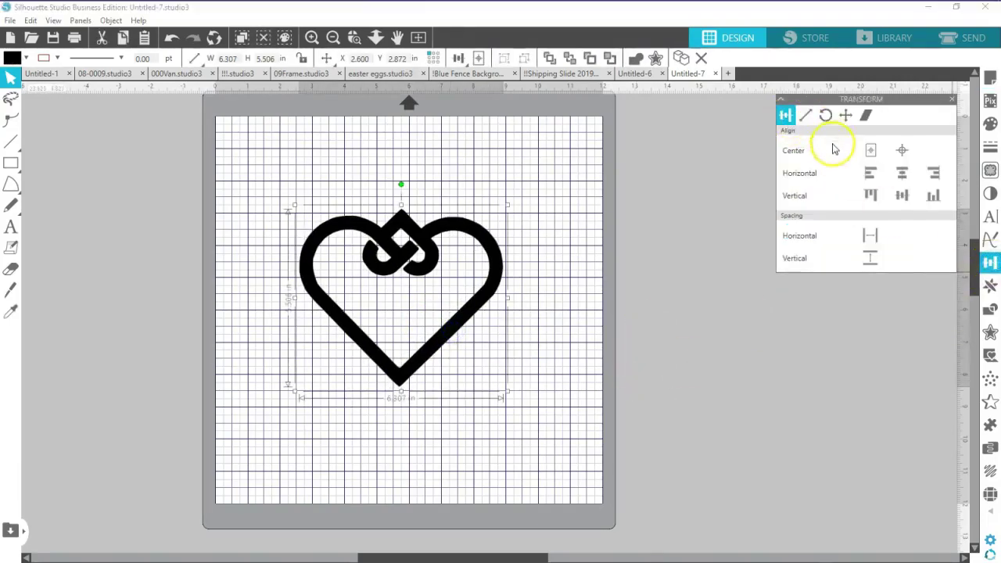
pyautogui.click(807, 117)
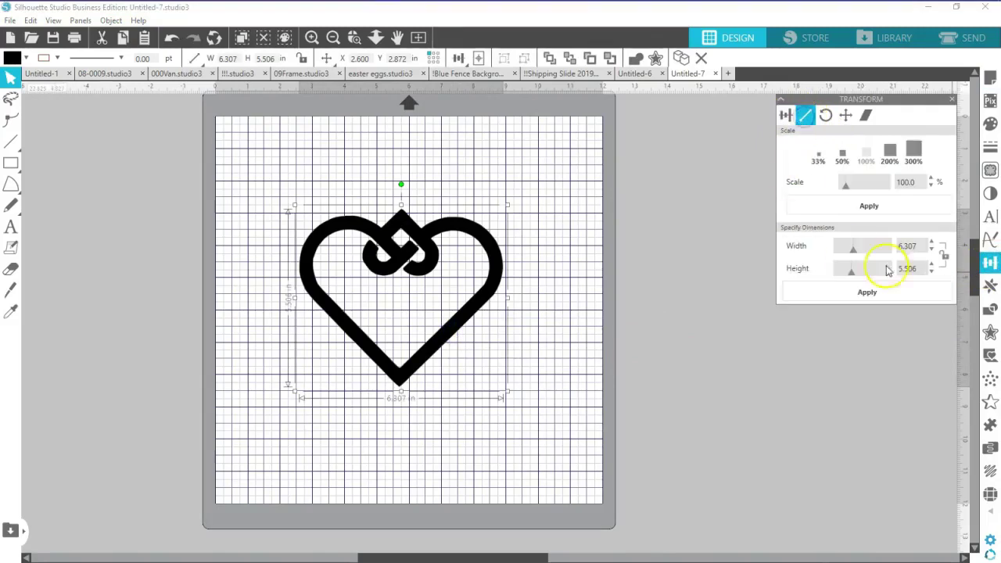
pyautogui.click(946, 258)
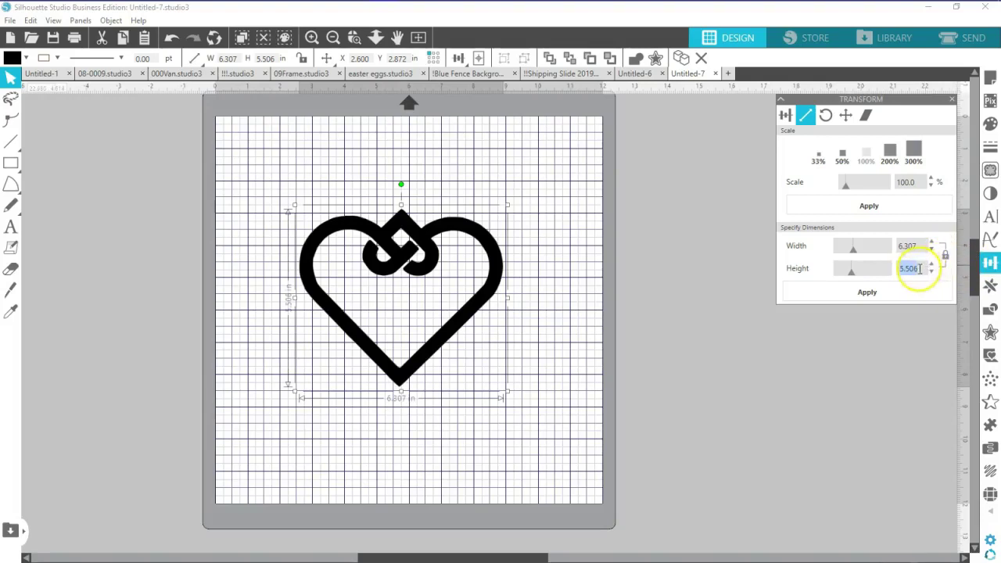
pyautogui.write('6')
pyautogui.press('Return')
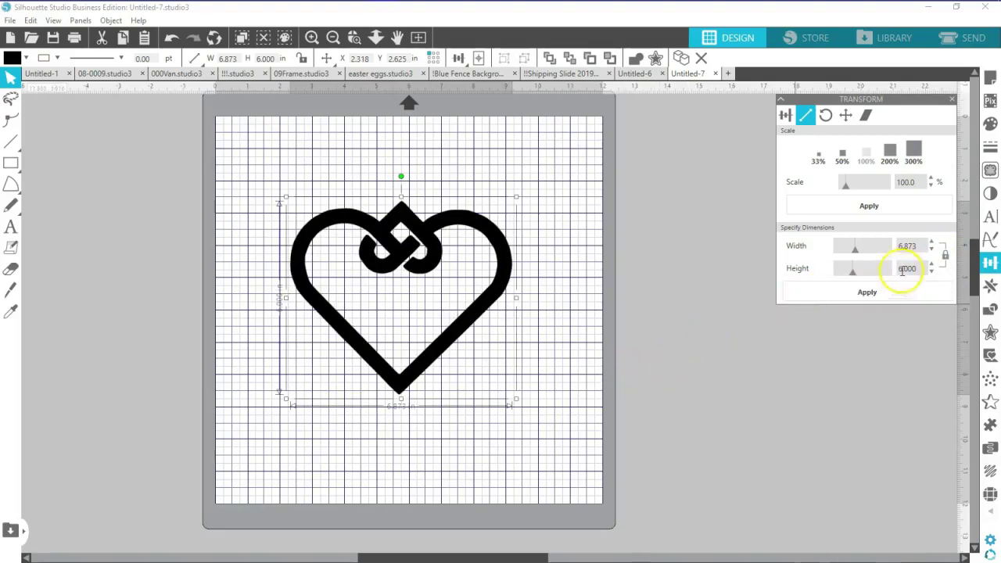
# Enlarge the heart proportionally to a height of 8 in
pyautogui.click(876, 269)
pyautogui.write('8')
pyautogui.press('Return')
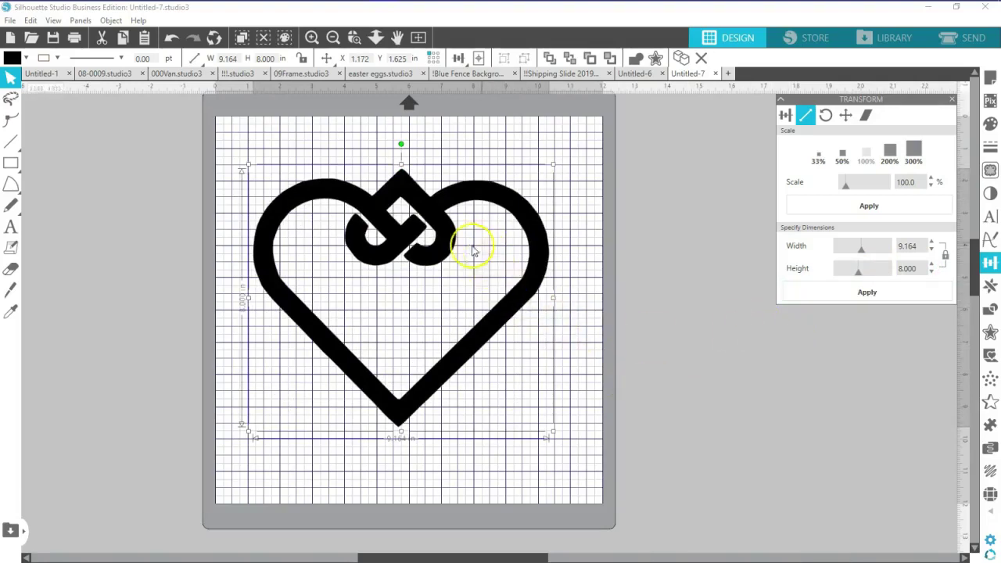
# Center the heart on the page and deselect it
pyautogui.moveTo(471, 348); pyautogui.dragTo(492, 360)
pyautogui.click(496, 293)
pyautogui.click(818, 155)
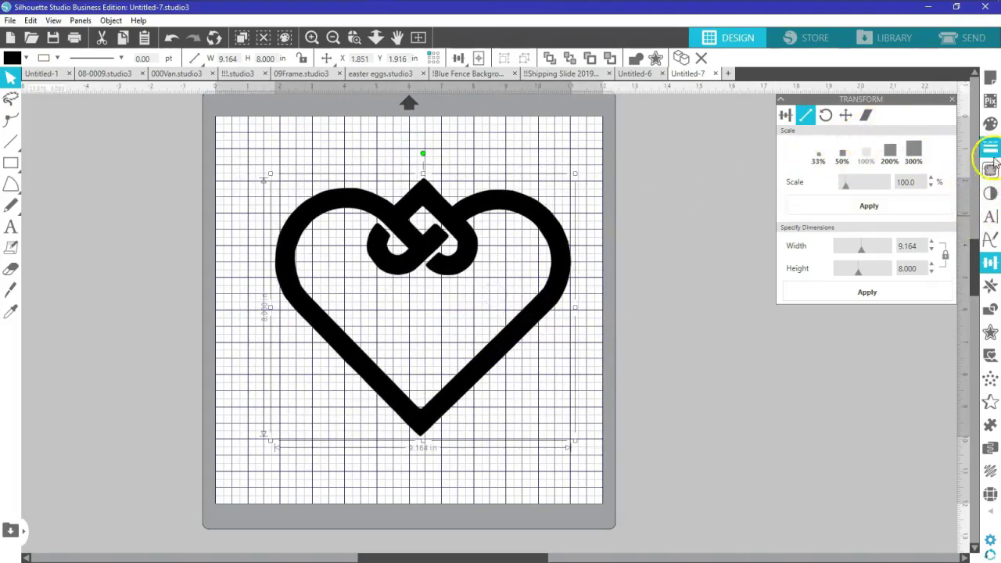
pyautogui.click(786, 115)
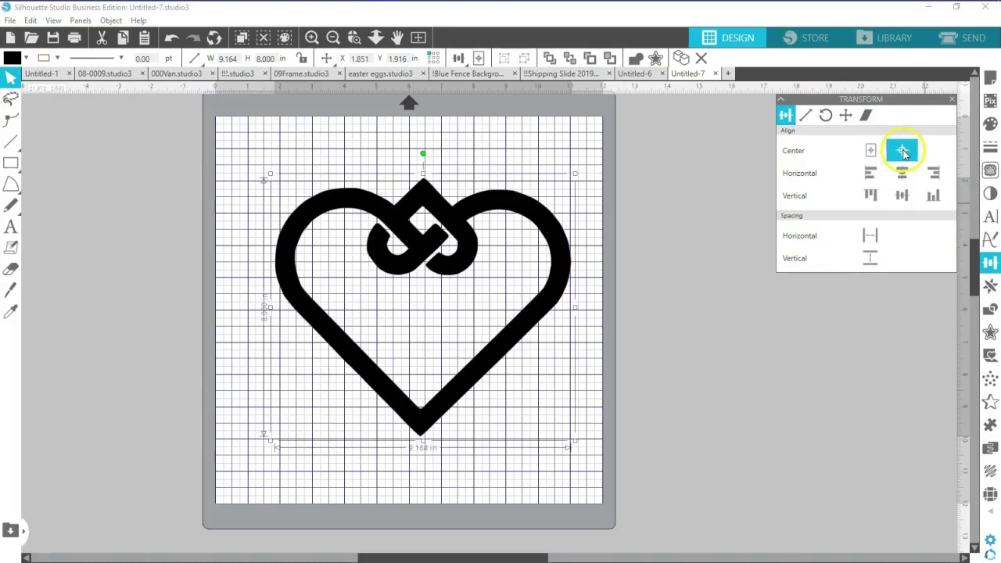
pyautogui.click(872, 151)
pyautogui.click(742, 297)
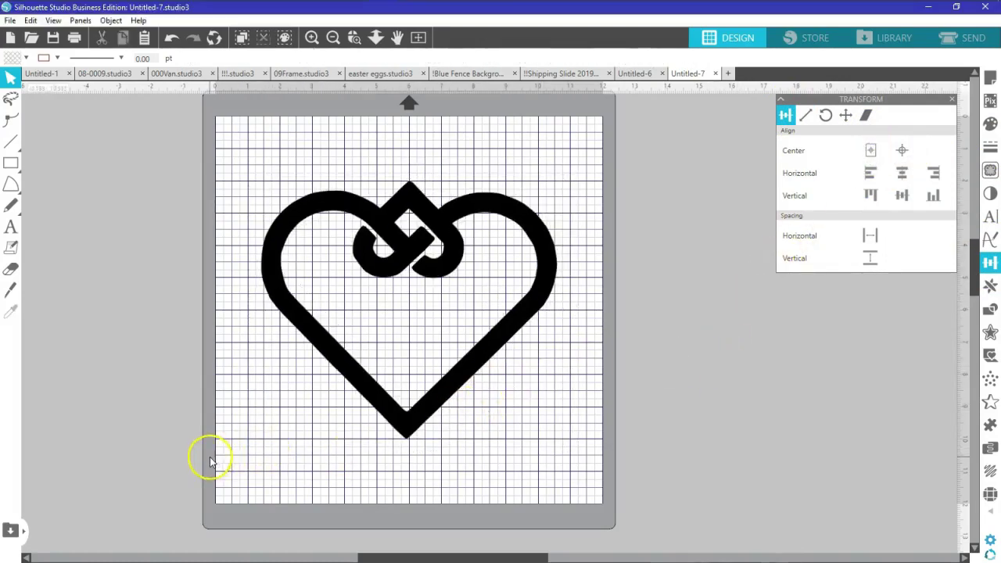
# Draw a thin horizontal rectangle about 10.2 in wide and 0.19 in high across the heart, just below the knot
pyautogui.moveTo(11, 164)
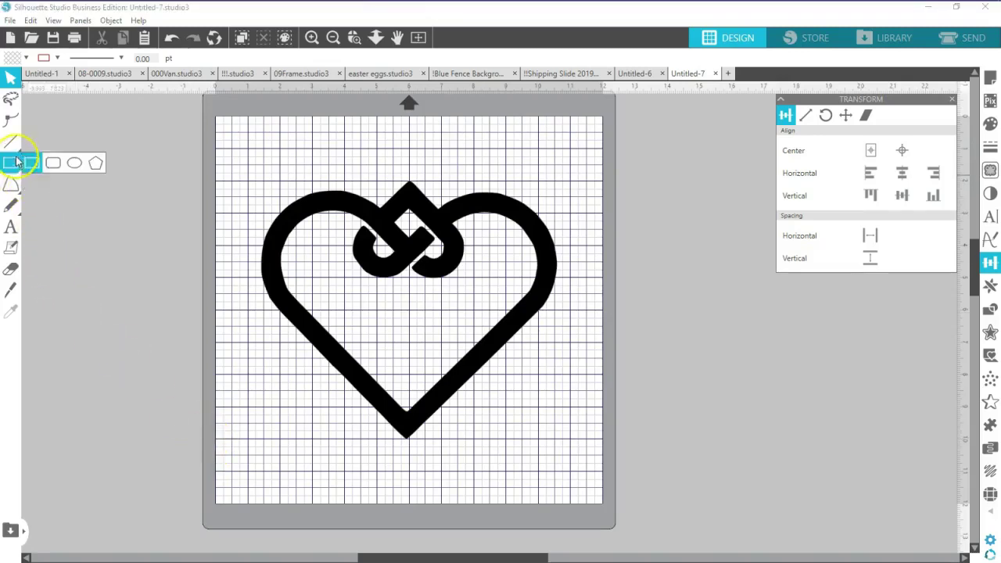
pyautogui.click(32, 164)
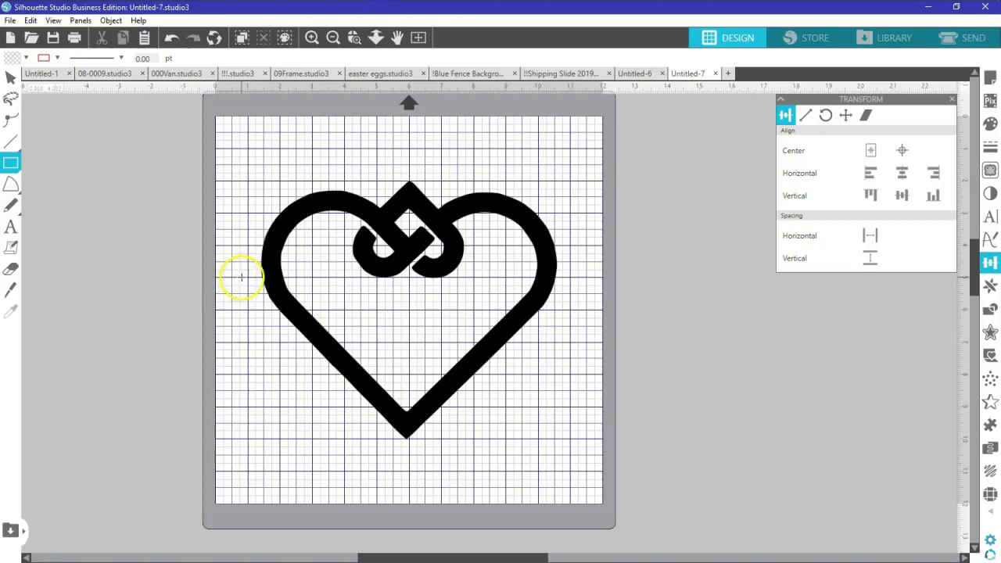
pyautogui.moveTo(245, 276); pyautogui.dragTo(572, 283)
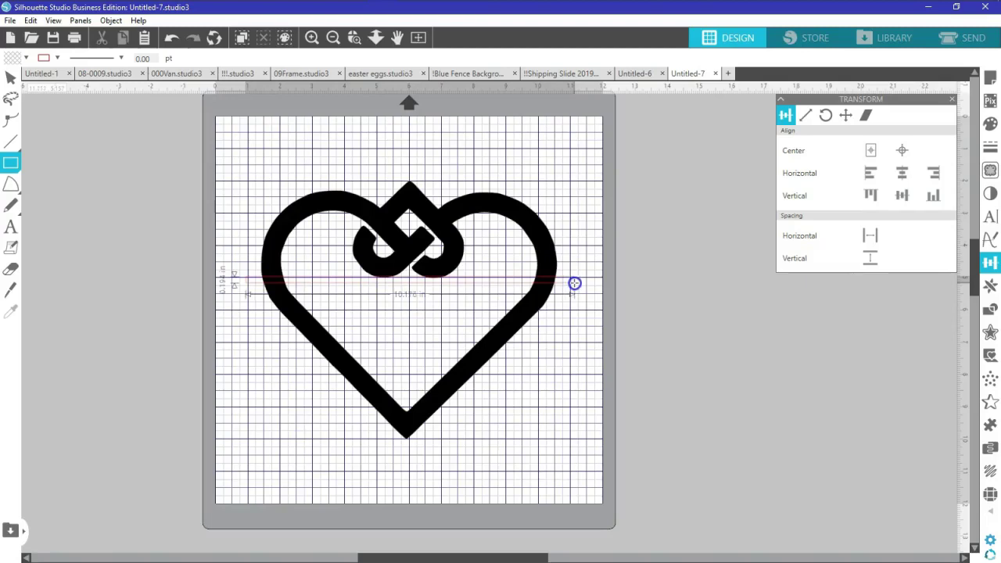
pyautogui.moveTo(575, 283); pyautogui.dragTo(575, 283)
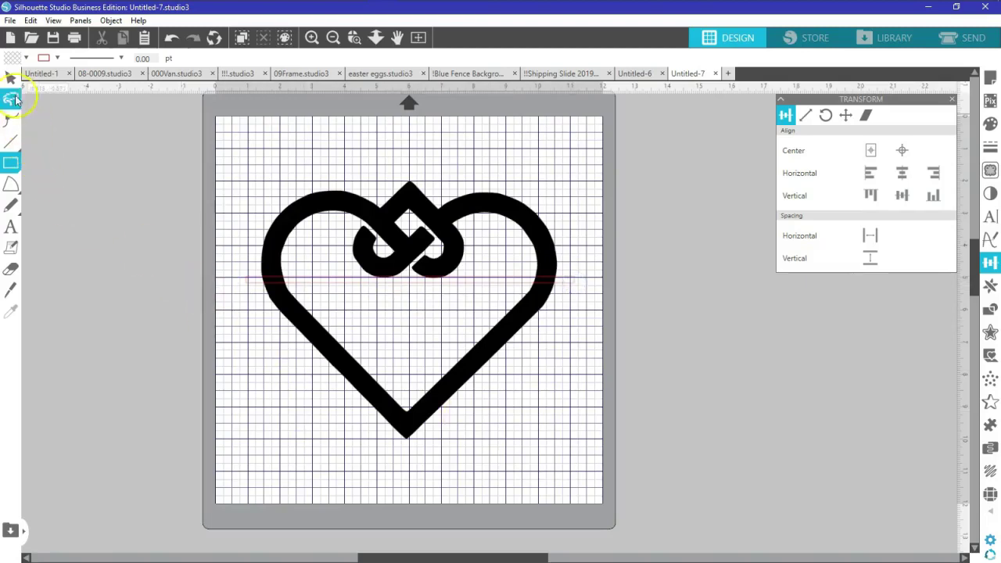
# Move the thin rectangle down and to the right, and resize it to 10 in wide by 0.25 in high
pyautogui.click(10, 98)
pyautogui.click(366, 279)
pyautogui.click(369, 279)
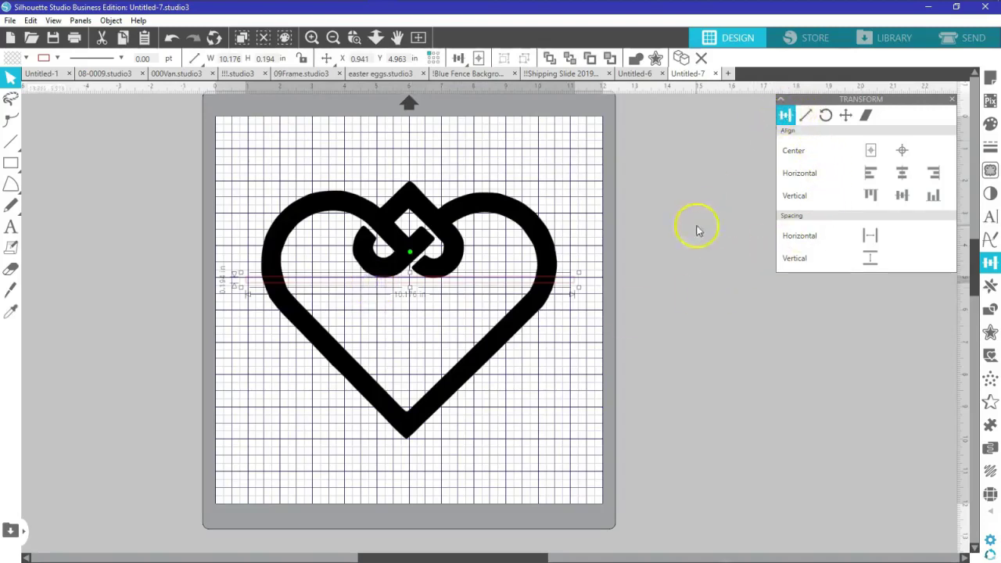
pyautogui.click(805, 115)
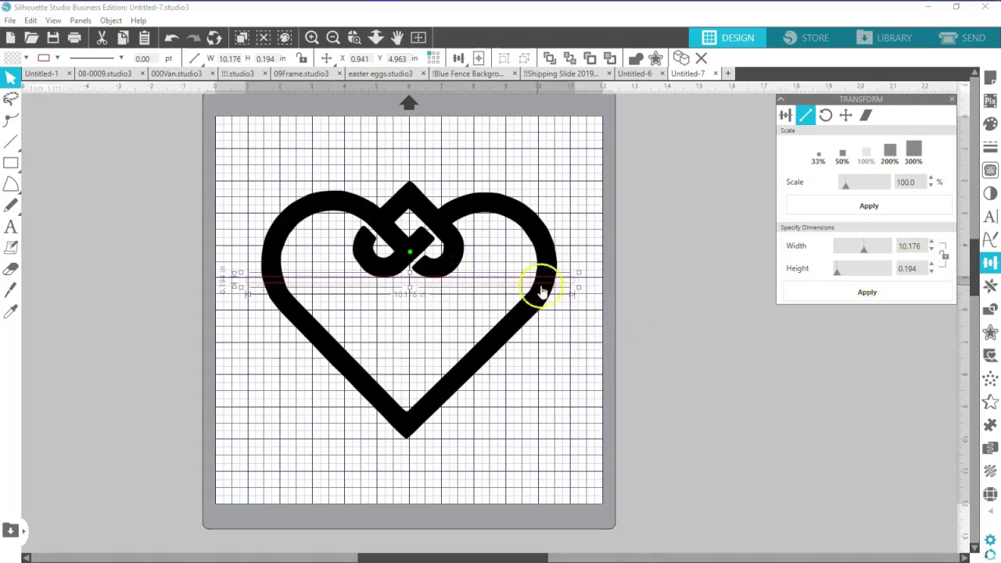
pyautogui.moveTo(577, 284); pyautogui.dragTo(713, 377)
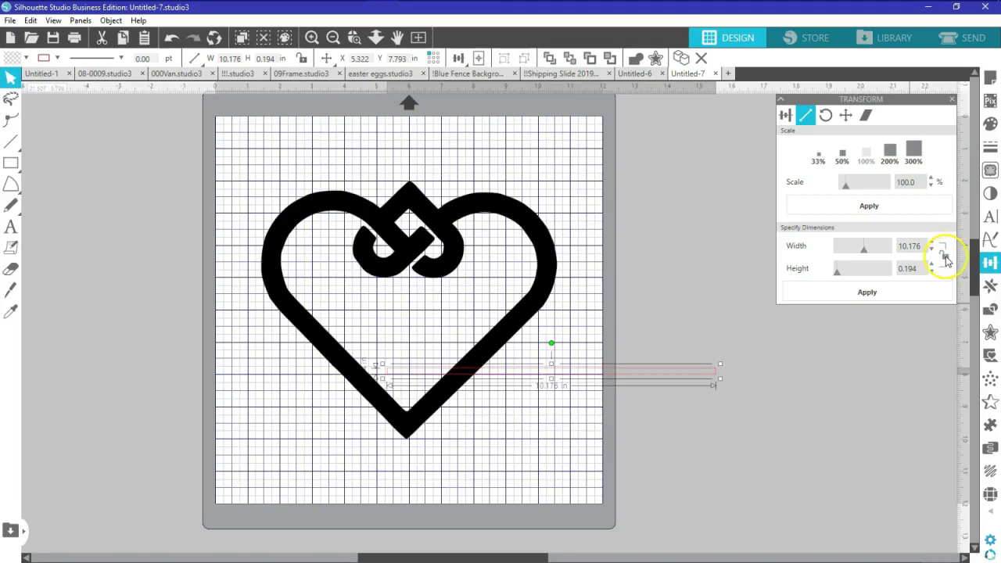
pyautogui.click(922, 246)
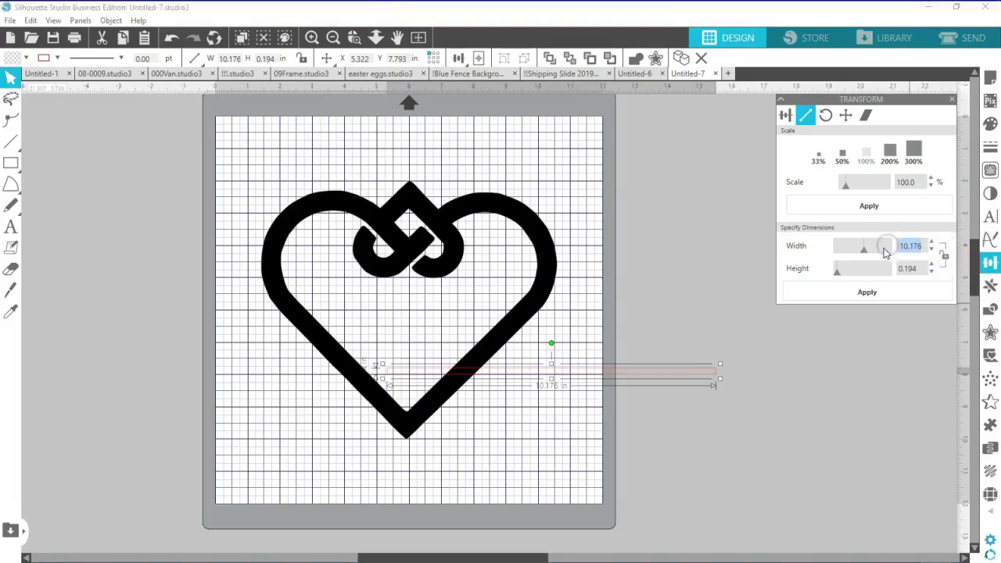
pyautogui.press('Return')
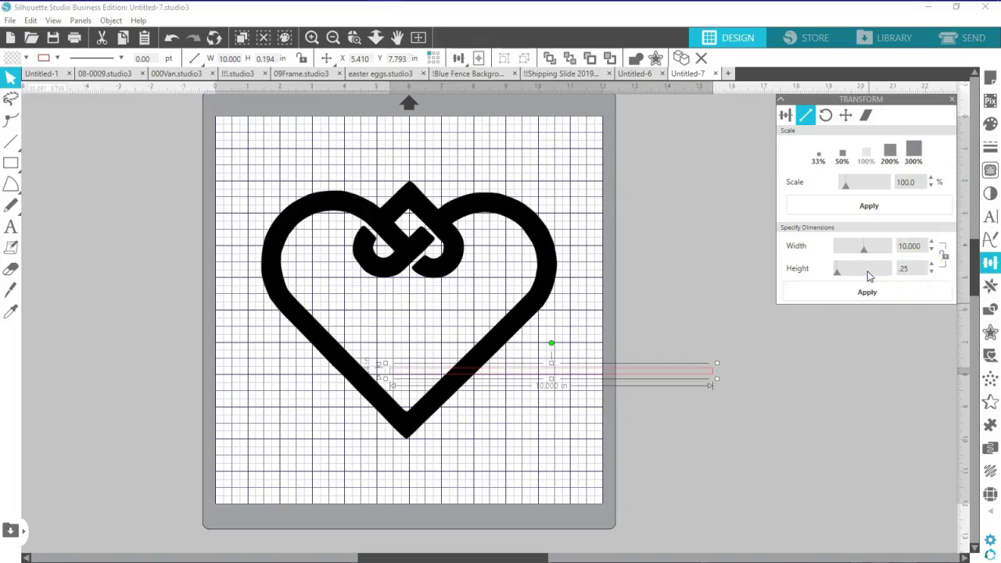
pyautogui.press('Return')
# Shift the thin rectangle further to the lower right, duplicate it, and place the copy just below the original
pyautogui.moveTo(667, 376); pyautogui.dragTo(799, 406)
pyautogui.rightClick(799, 406)
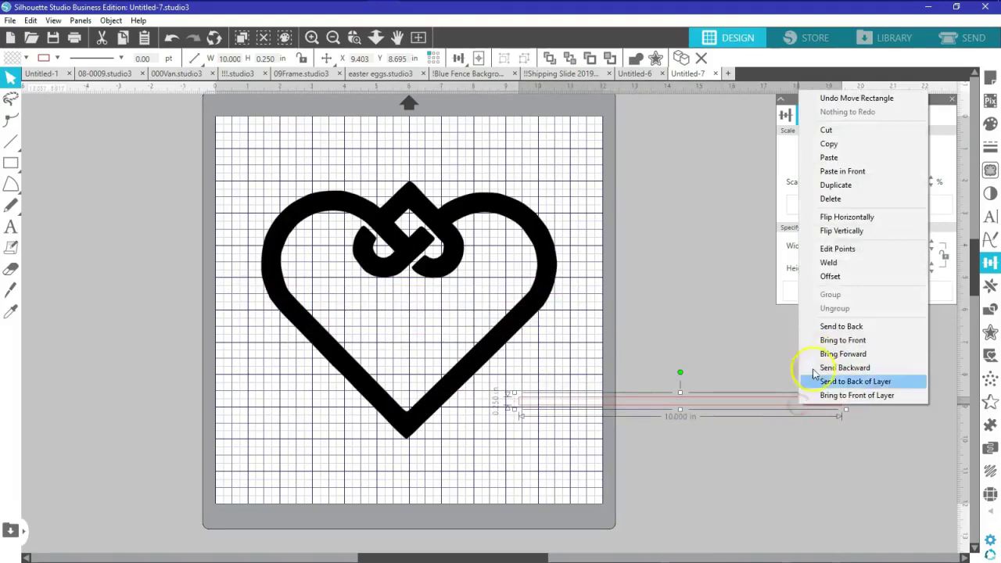
pyautogui.click(836, 184)
pyautogui.moveTo(855, 409); pyautogui.dragTo(841, 444)
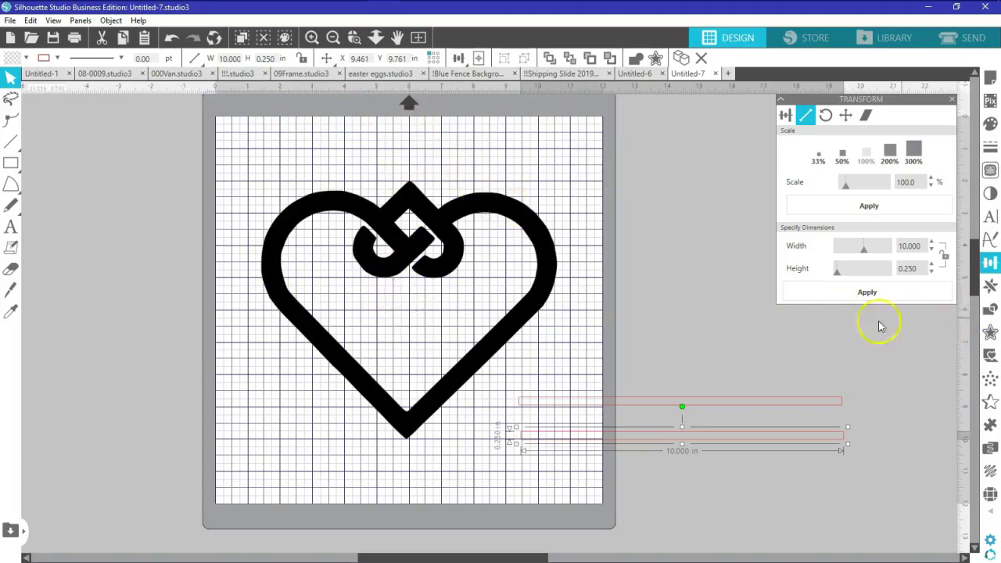
# Cut horizontally across both sides of the heart with the Knife tool, just below the knot
pyautogui.click(409, 305)
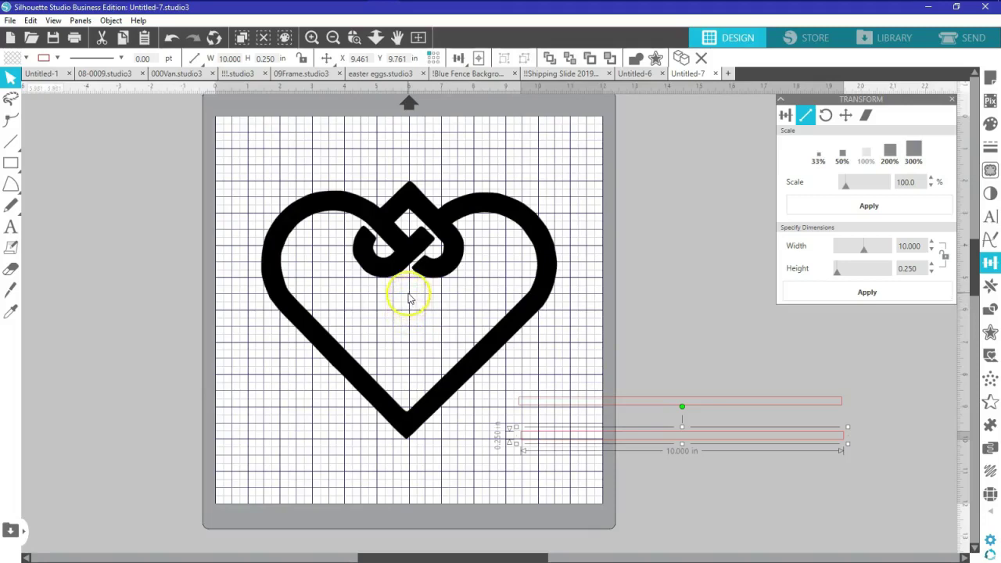
pyautogui.click(10, 291)
pyautogui.moveTo(268, 378); pyautogui.dragTo(262, 289)
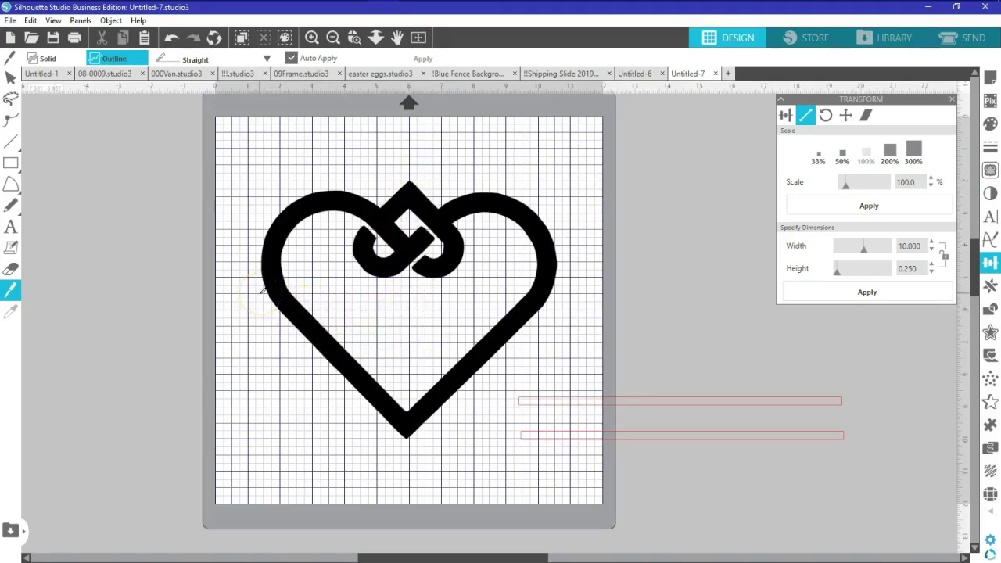
pyautogui.moveTo(260, 294); pyautogui.dragTo(571, 292)
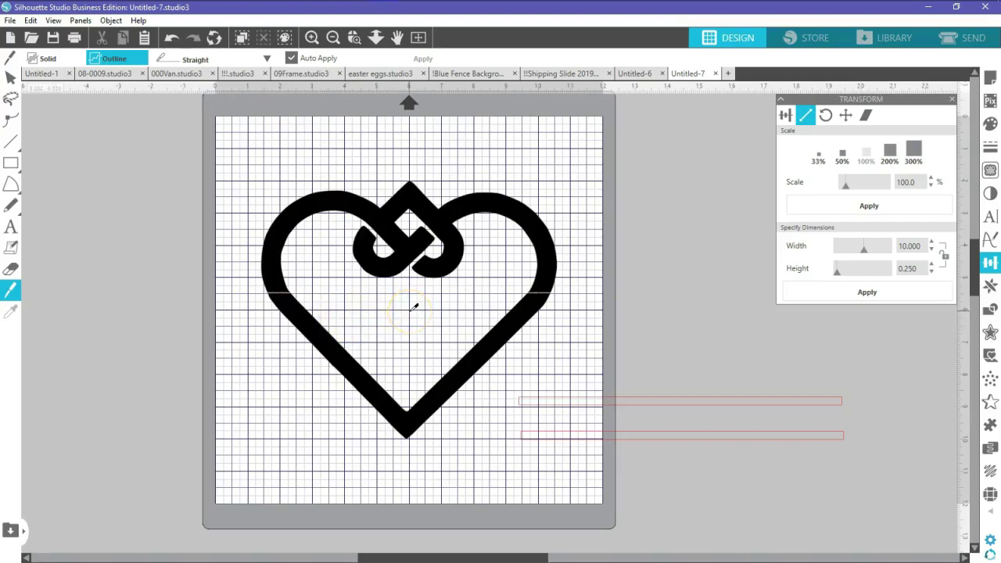
# Make a second horizontal Knife cut across both sides of the heart, about 1 in below the first cut
pyautogui.moveTo(415, 306)
pyautogui.mouseDown()
pyautogui.moveTo(265, 294)
pyautogui.moveTo(268, 317)
pyautogui.mouseUp()
pyautogui.moveTo(269, 322); pyautogui.dragTo(554, 326)
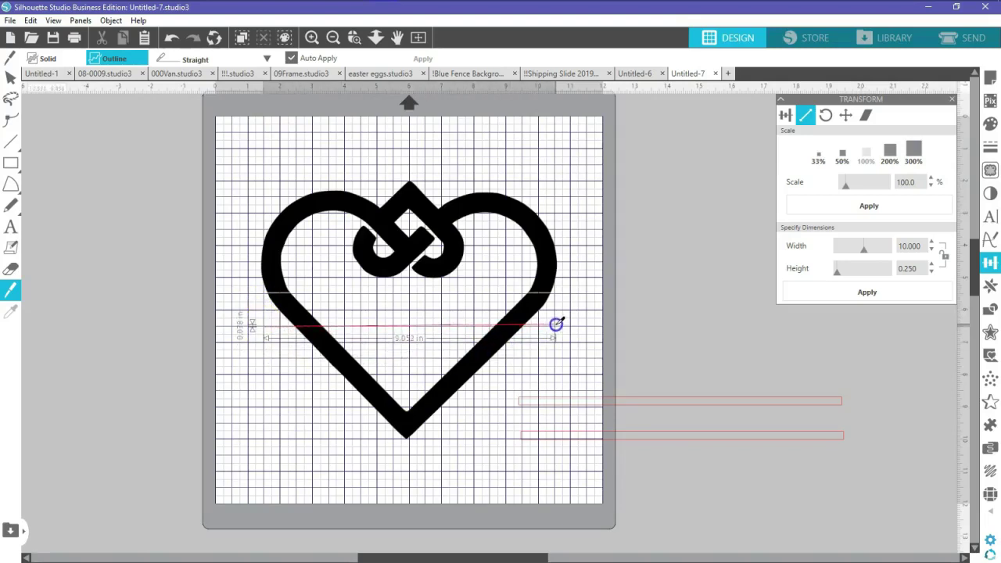
pyautogui.moveTo(556, 324); pyautogui.dragTo(556, 327)
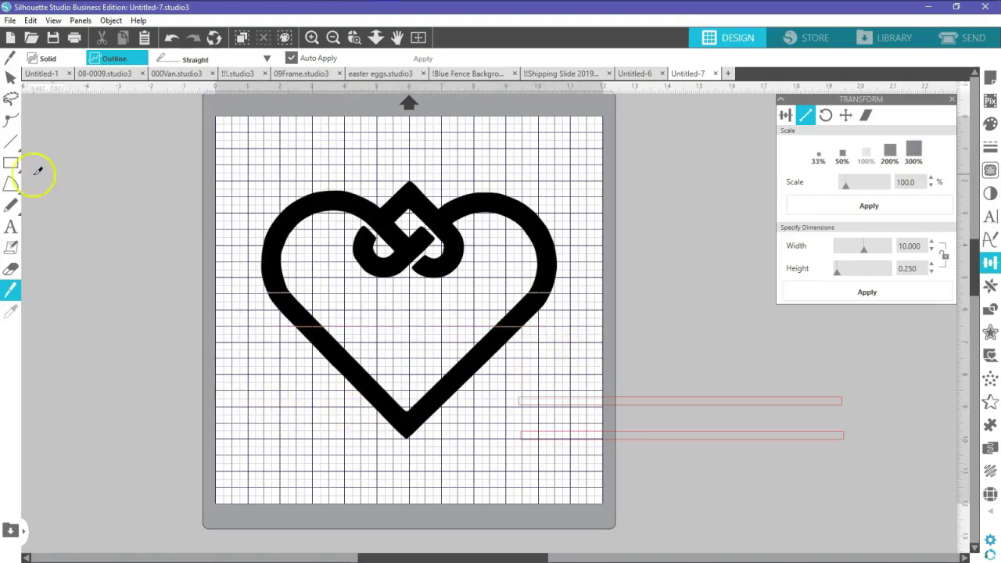
# Delete the two side pieces of the heart between the knife cuts to open a gap across the middle
pyautogui.click(10, 78)
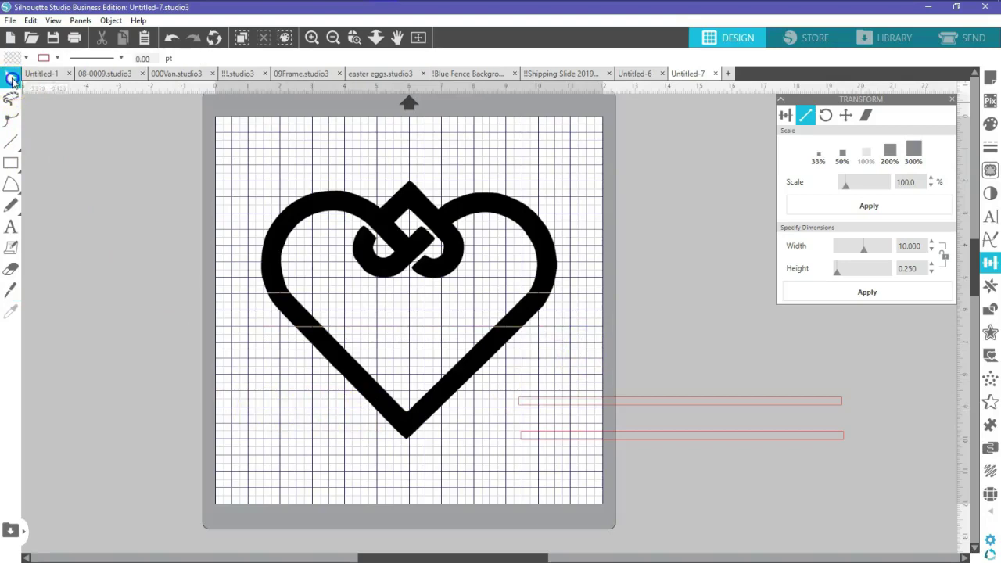
pyautogui.click(295, 314)
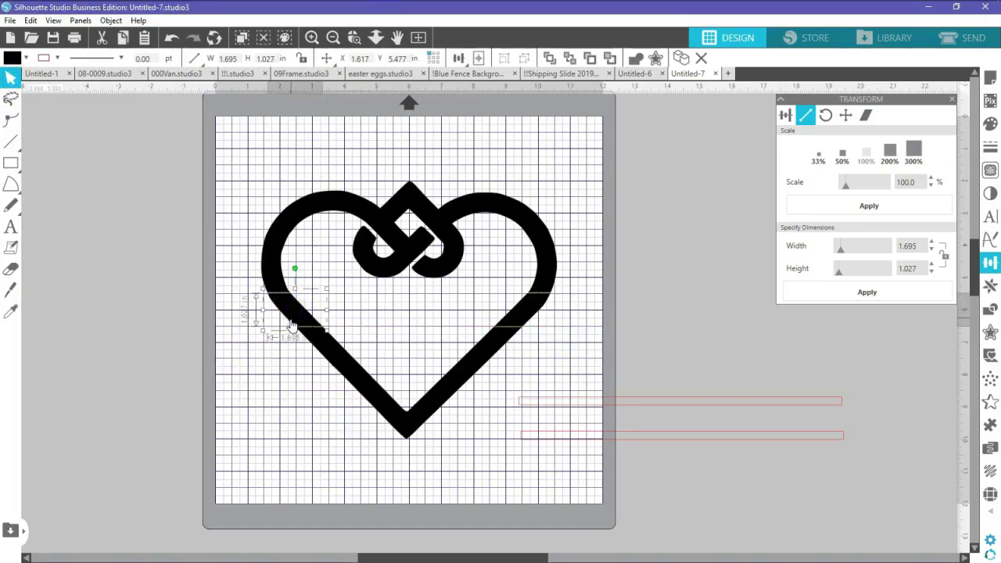
pyautogui.keyDown('shift'); pyautogui.click(531, 309); pyautogui.keyUp('shift')
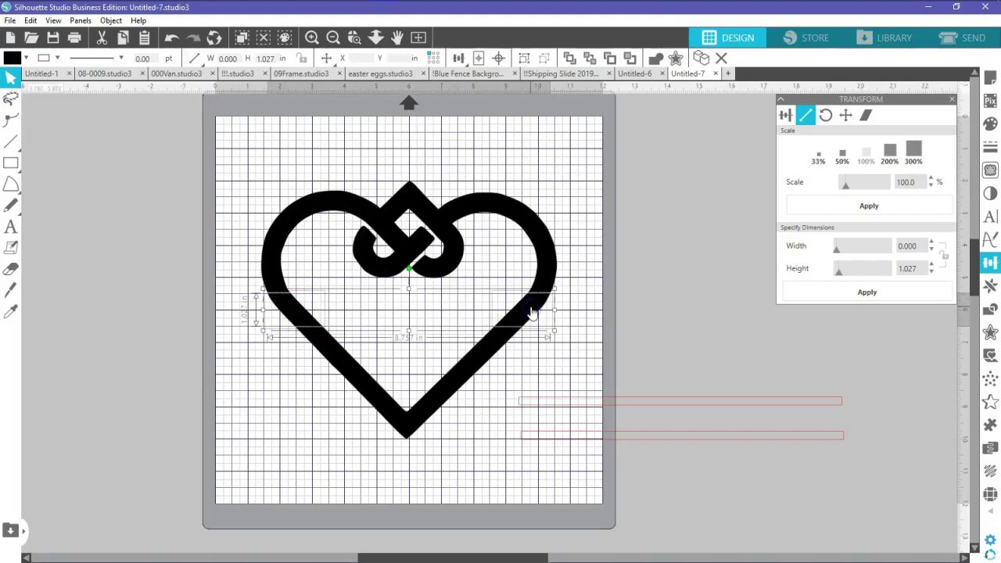
pyautogui.press('Delete')
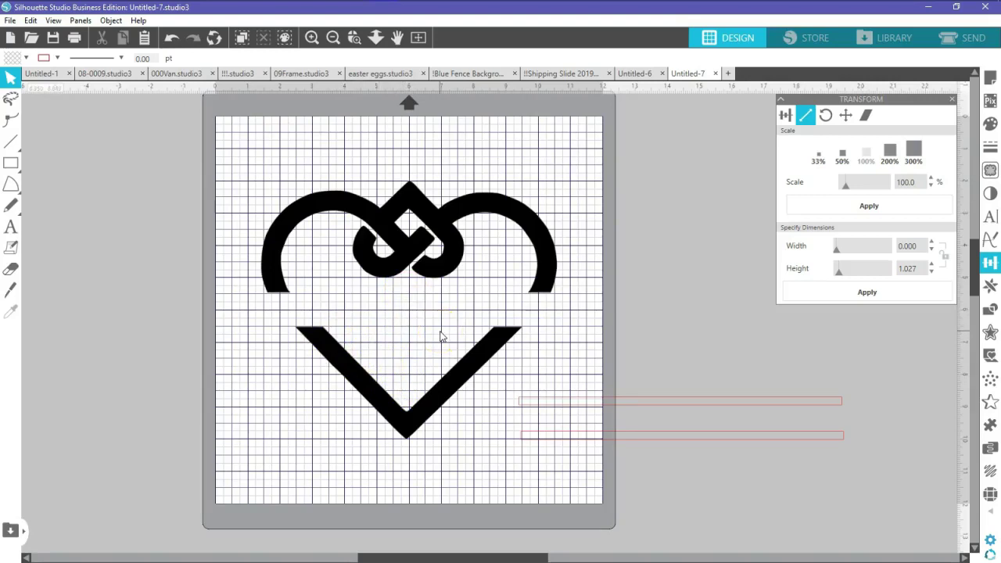
# Cut across the heart's lower V with the Knife about 1 in below its upper edge and delete the two end pieces
pyautogui.click(11, 289)
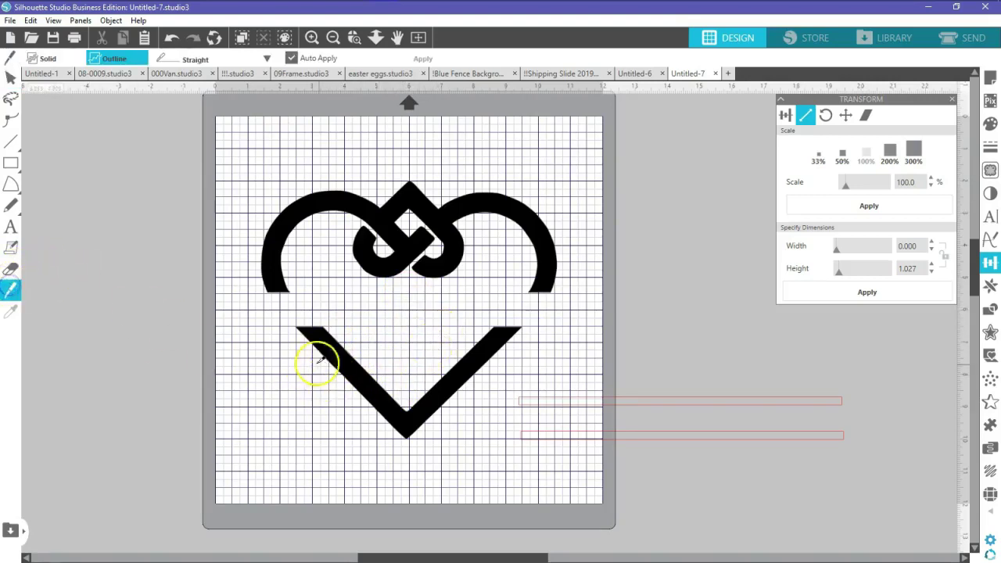
pyautogui.moveTo(305, 357); pyautogui.dragTo(549, 357)
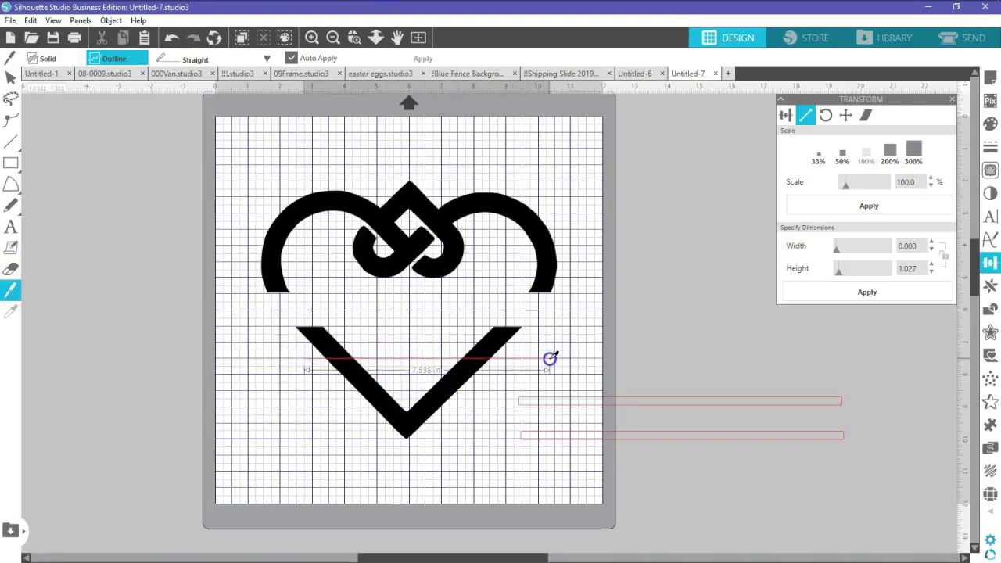
pyautogui.moveTo(550, 357); pyautogui.dragTo(548, 358)
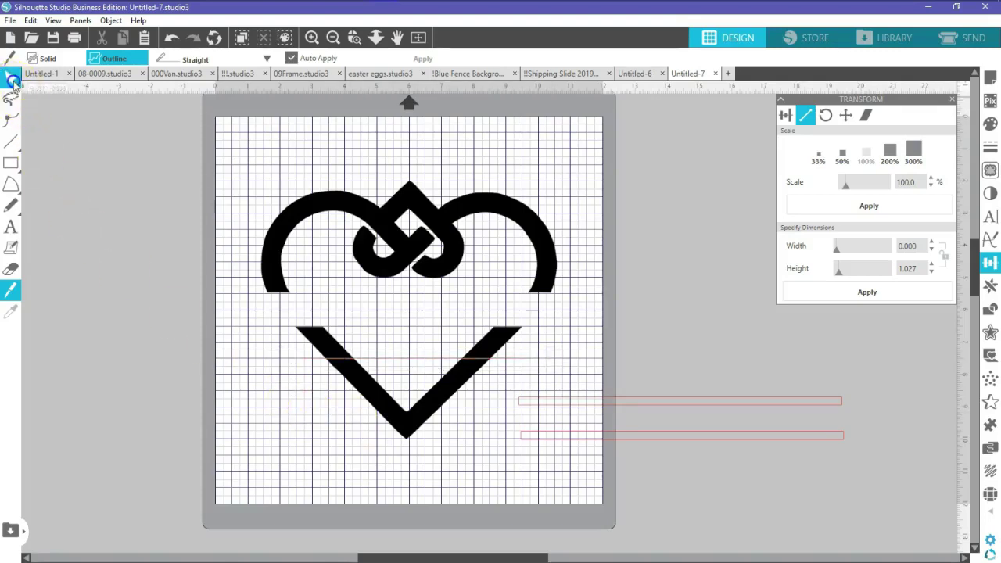
pyautogui.click(12, 79)
pyautogui.click(321, 341)
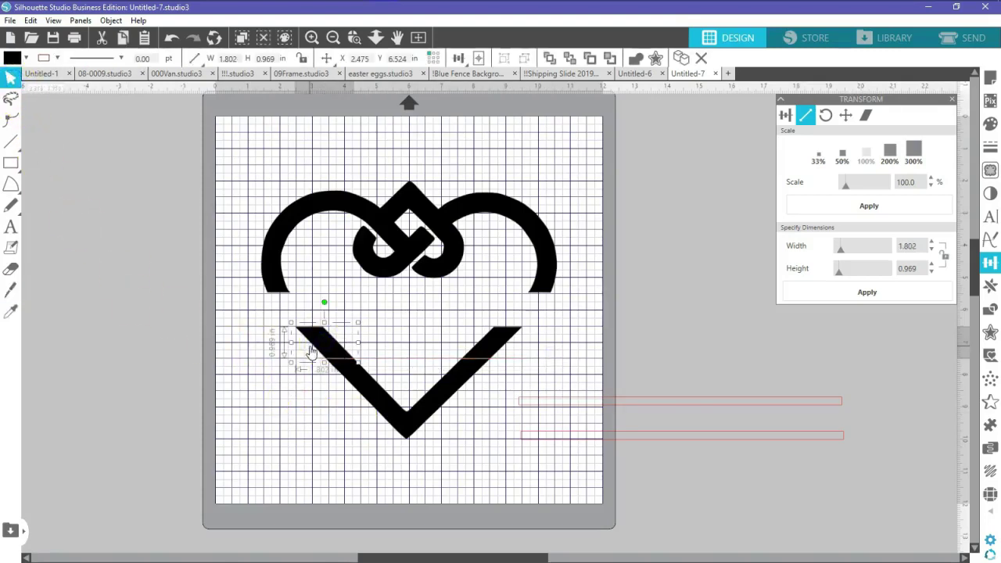
pyautogui.press('Delete')
pyautogui.click(496, 345)
pyautogui.press('Delete')
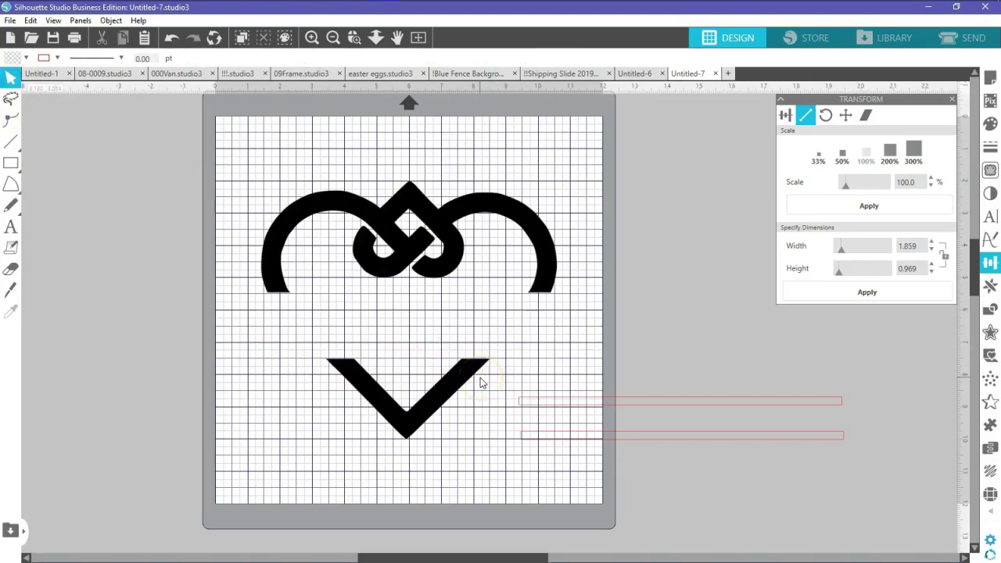
# Try the two thin rectangles against the heart's cut edges, and undo back to before the last knife cut across the V
pyautogui.moveTo(666, 407); pyautogui.dragTo(395, 311)
pyautogui.moveTo(621, 441); pyautogui.dragTo(347, 358)
pyautogui.click(171, 37)
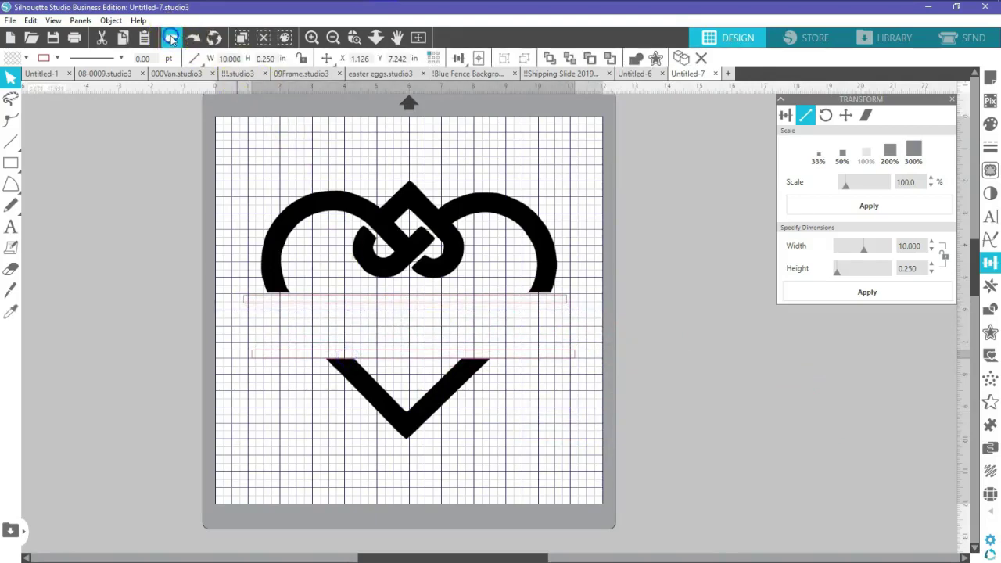
pyautogui.click(170, 38)
pyautogui.click(170, 37)
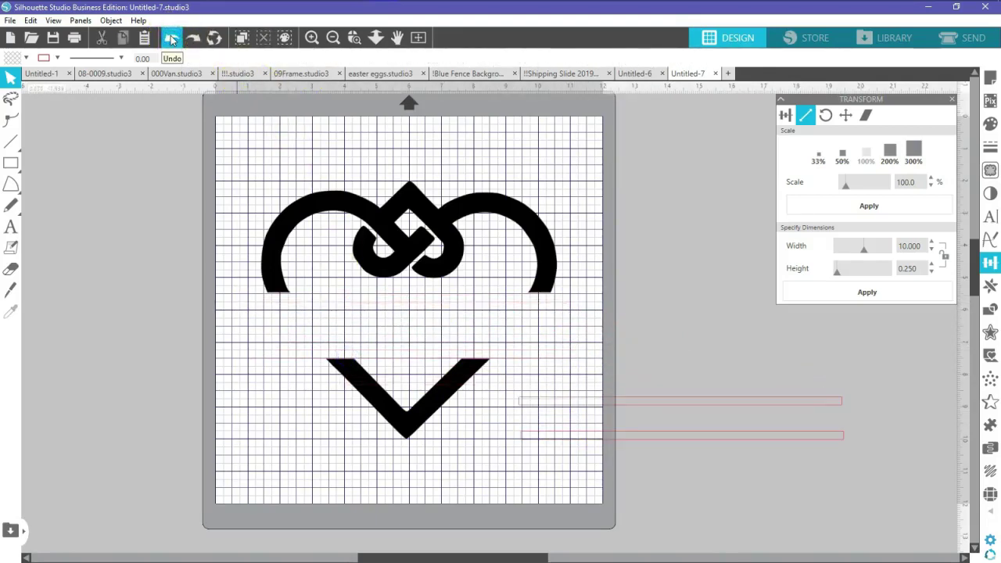
pyautogui.click(171, 37)
pyautogui.click(171, 38)
pyautogui.click(171, 37)
pyautogui.click(171, 38)
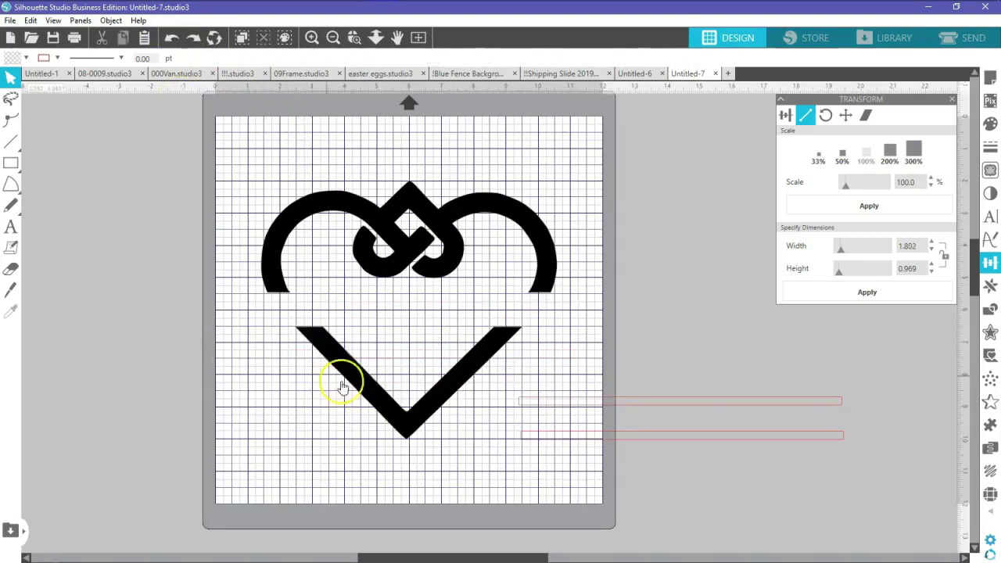
# Cut across the heart's lower V with the Knife about 0.5 in below its upper edge and delete the two end pieces
pyautogui.click(12, 289)
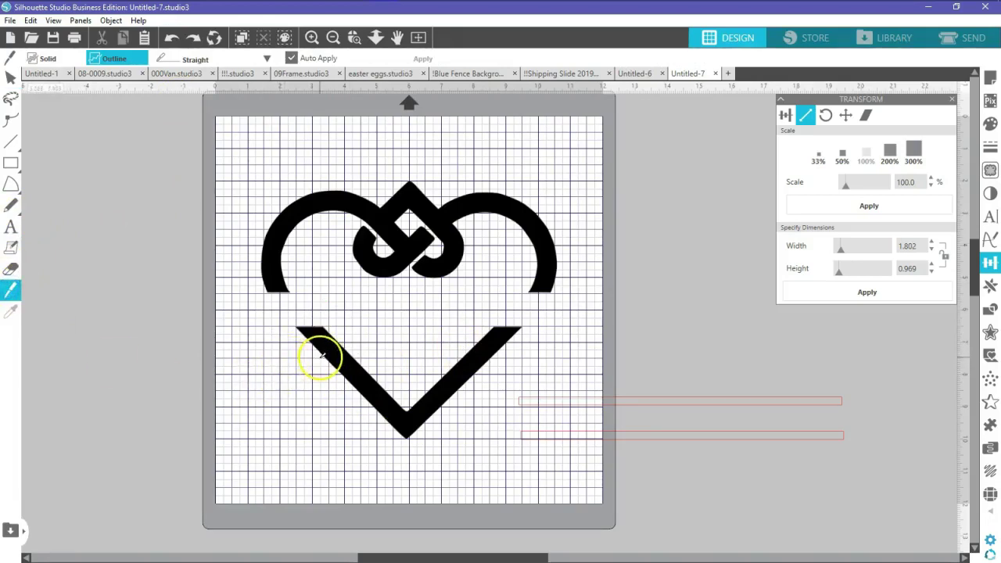
pyautogui.moveTo(296, 338); pyautogui.dragTo(548, 341)
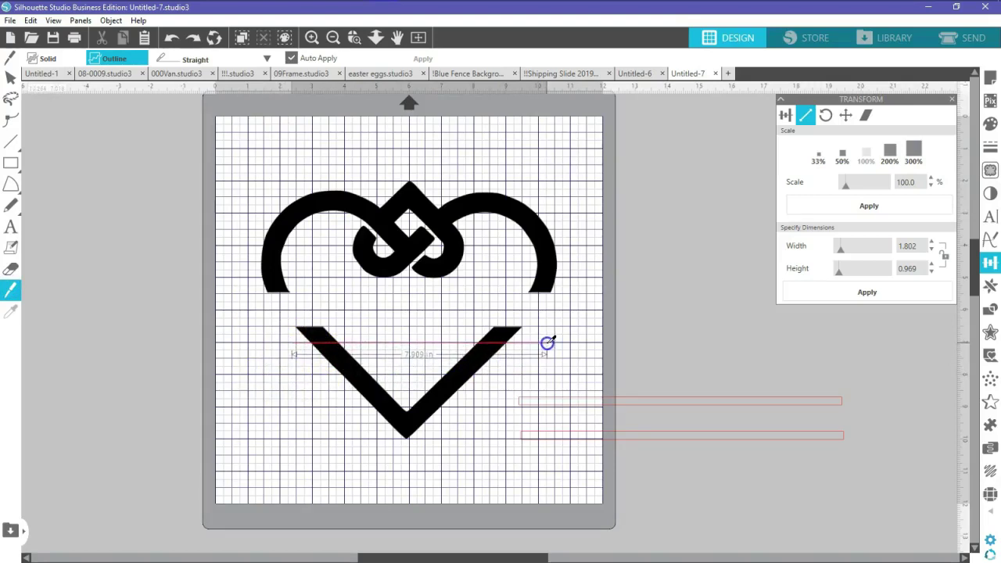
pyautogui.moveTo(547, 342); pyautogui.dragTo(548, 342)
pyautogui.click(567, 378)
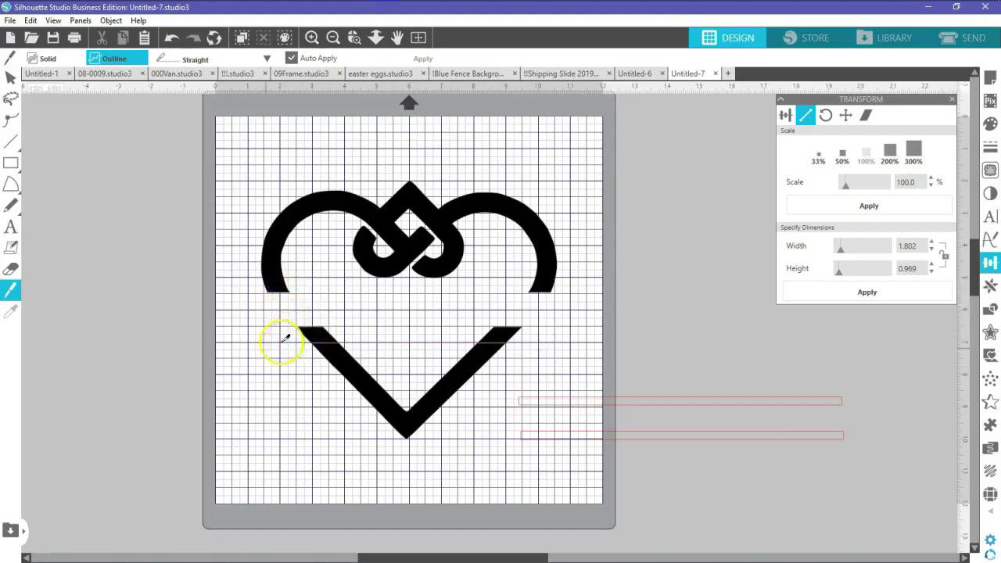
pyautogui.click(11, 119)
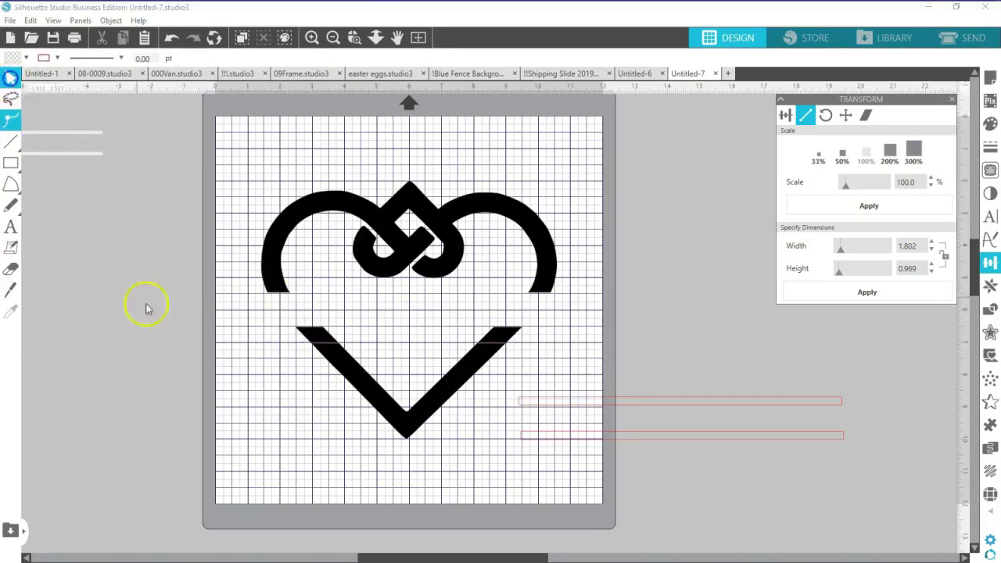
pyautogui.click(308, 337)
pyautogui.moveTo(270, 340); pyautogui.dragTo(510, 337)
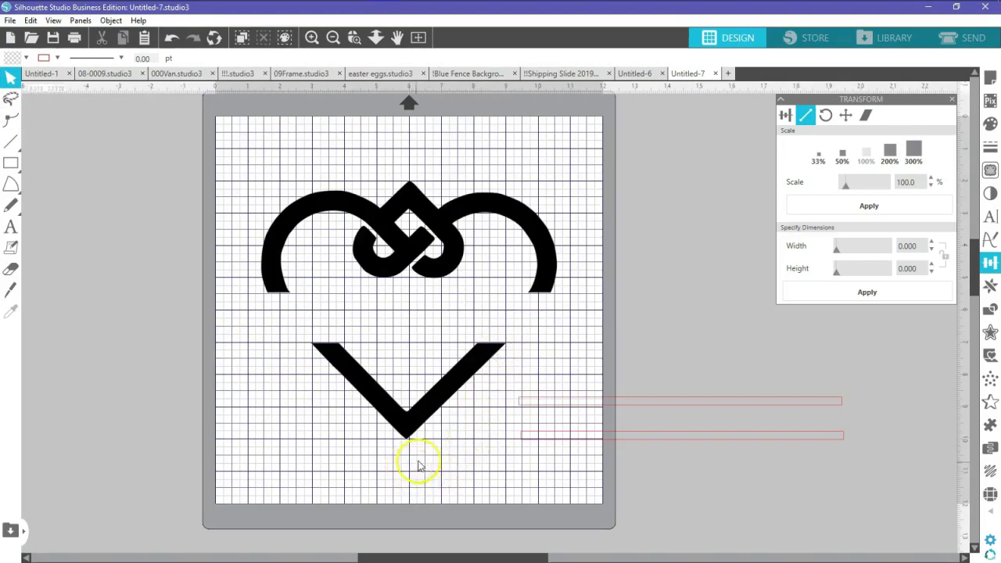
# Group the heart's top part and lower V into one object
pyautogui.click(420, 416)
pyautogui.keyDown('shift'); pyautogui.click(409, 212); pyautogui.keyUp('shift')
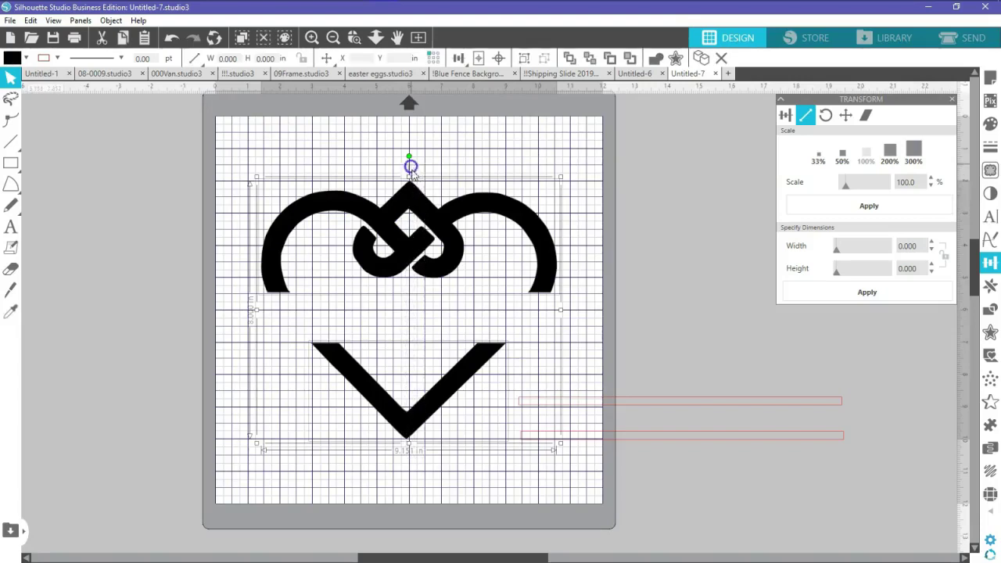
pyautogui.rightClick(517, 205)
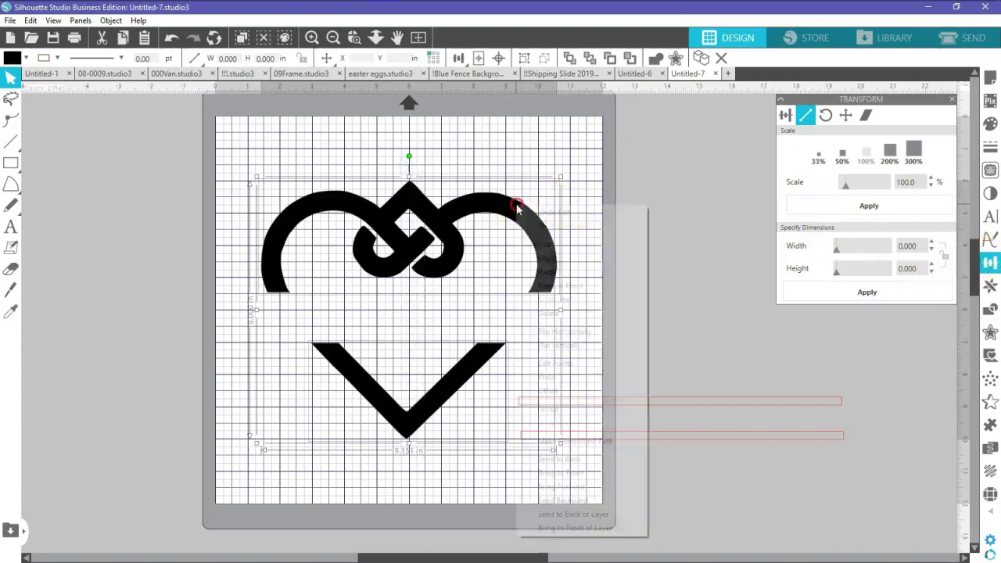
pyautogui.click(545, 409)
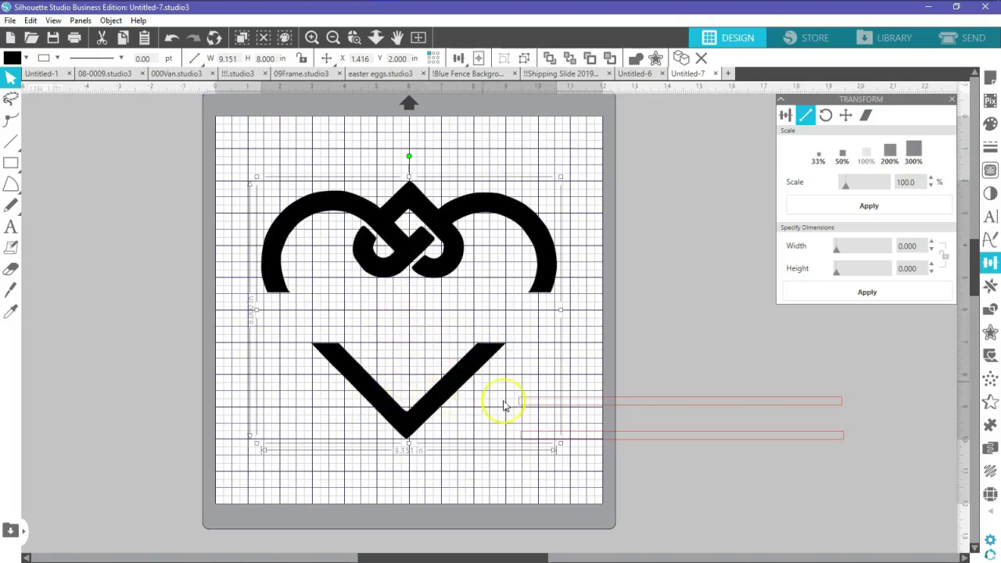
# Place the upper thin rectangle just below the heart's top part and align the rectangle and heart to their horizontal centers
pyautogui.click(743, 406)
pyautogui.moveTo(743, 406); pyautogui.dragTo(475, 304)
pyautogui.moveTo(407, 152); pyautogui.dragTo(400, 311)
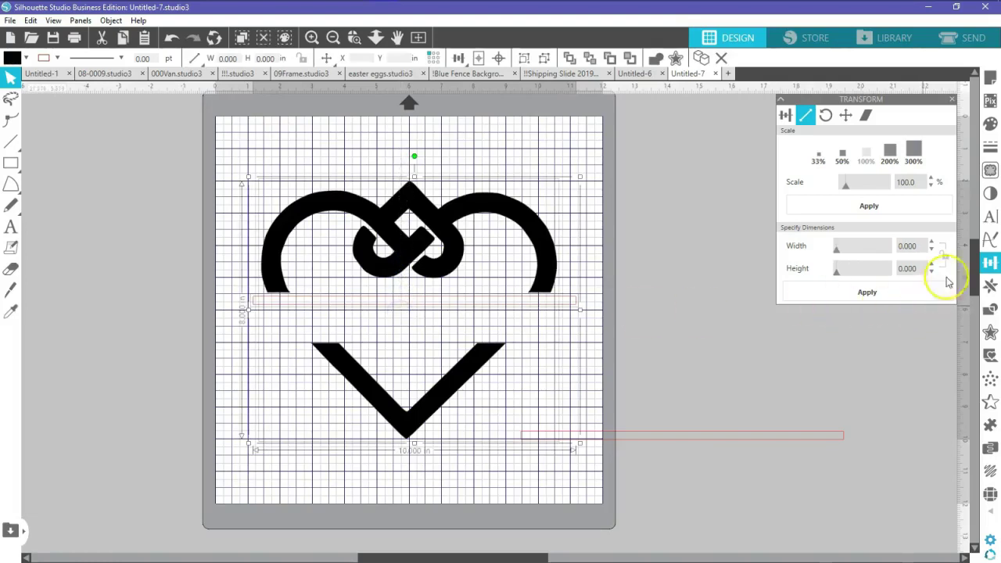
pyautogui.click(990, 263)
pyautogui.click(991, 262)
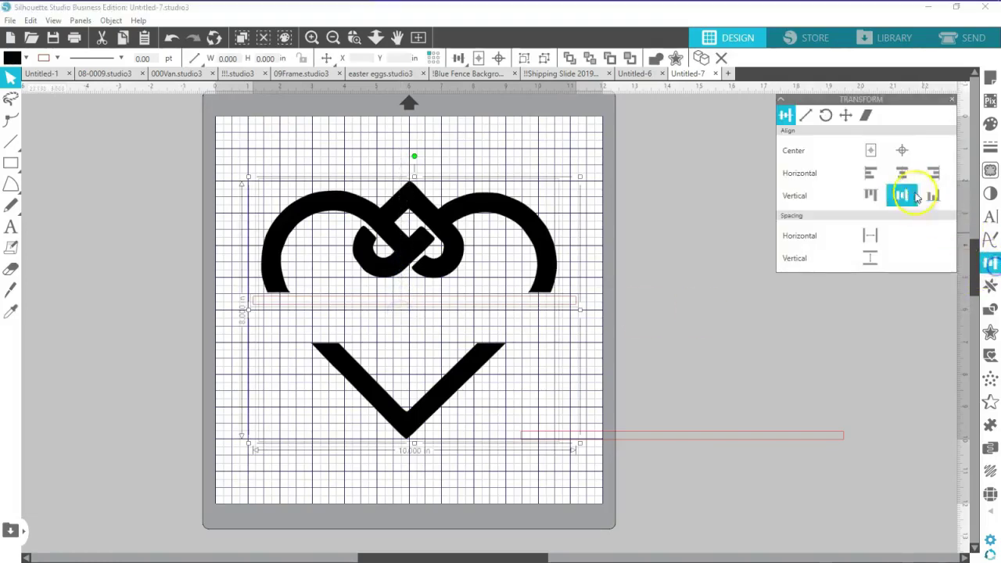
pyautogui.click(904, 173)
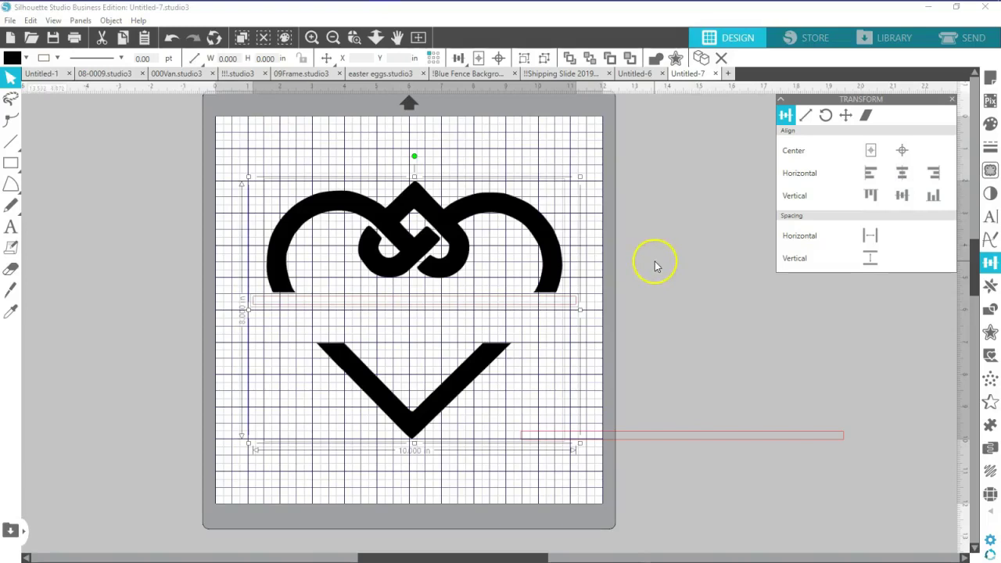
# Undo and redo the horizontal center alignment of the heart and rectangle, and deselect them
pyautogui.click(170, 37)
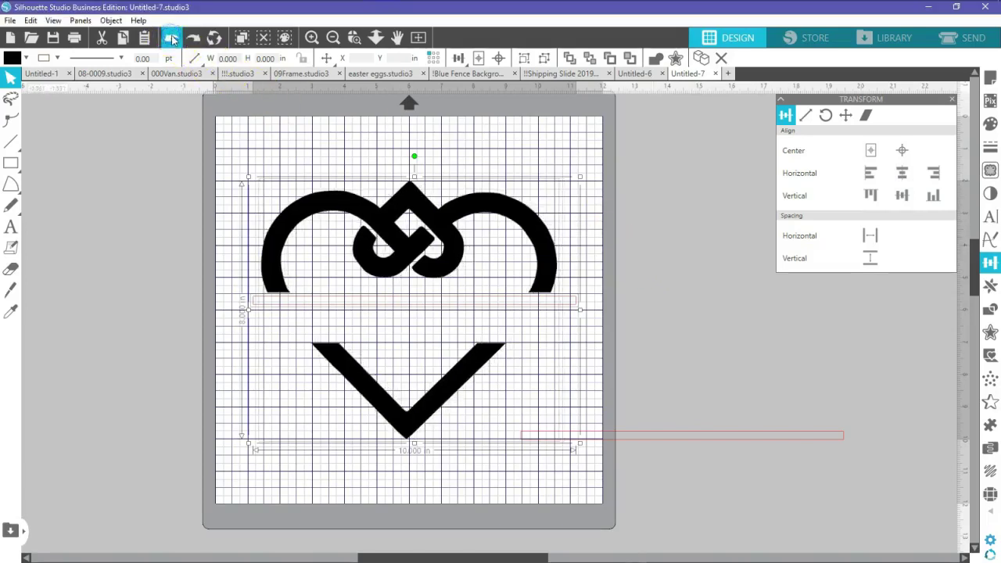
pyautogui.click(194, 41)
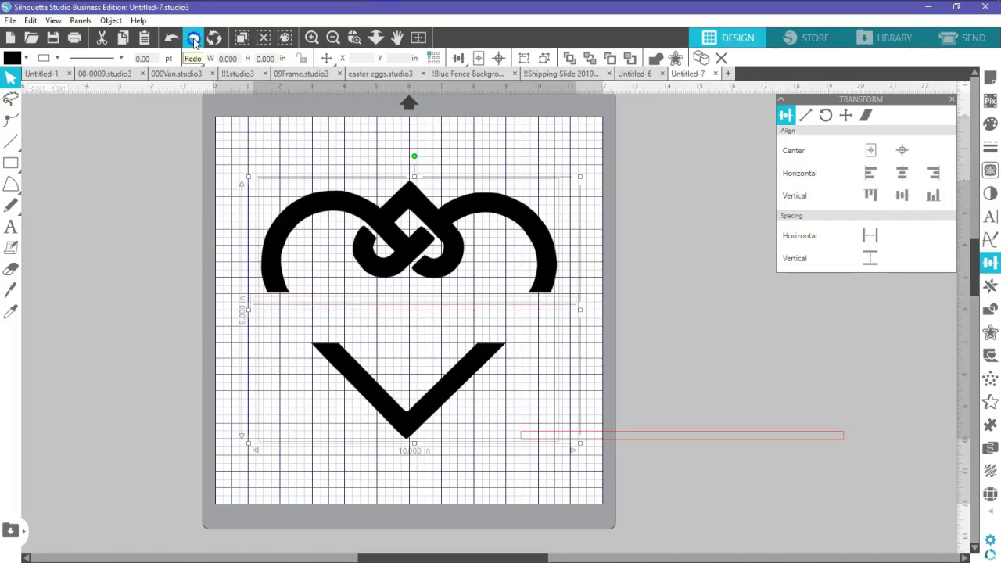
pyautogui.click(194, 41)
pyautogui.click(242, 118)
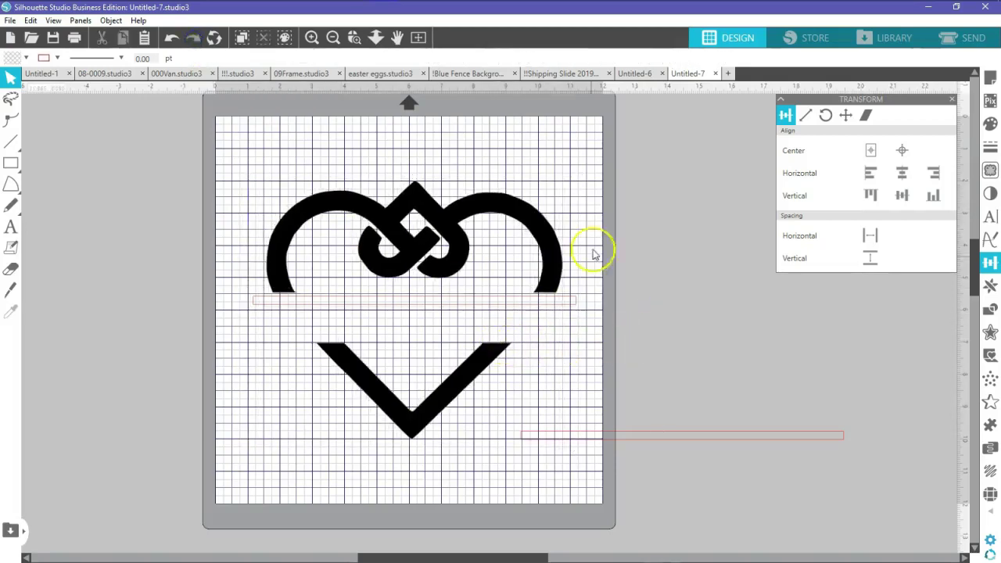
# Hide the page grid in the page setup
pyautogui.click(990, 77)
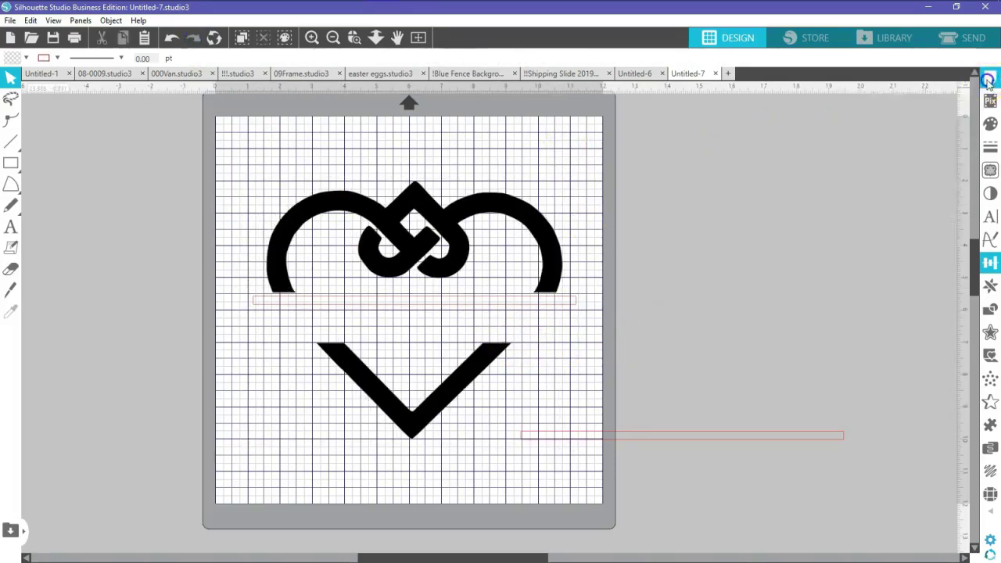
pyautogui.click(806, 116)
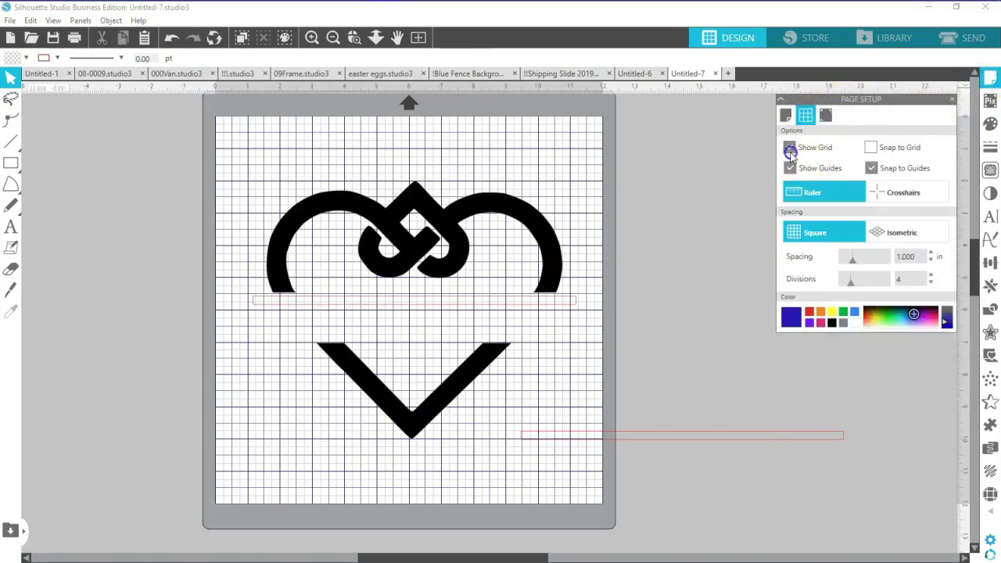
pyautogui.click(789, 147)
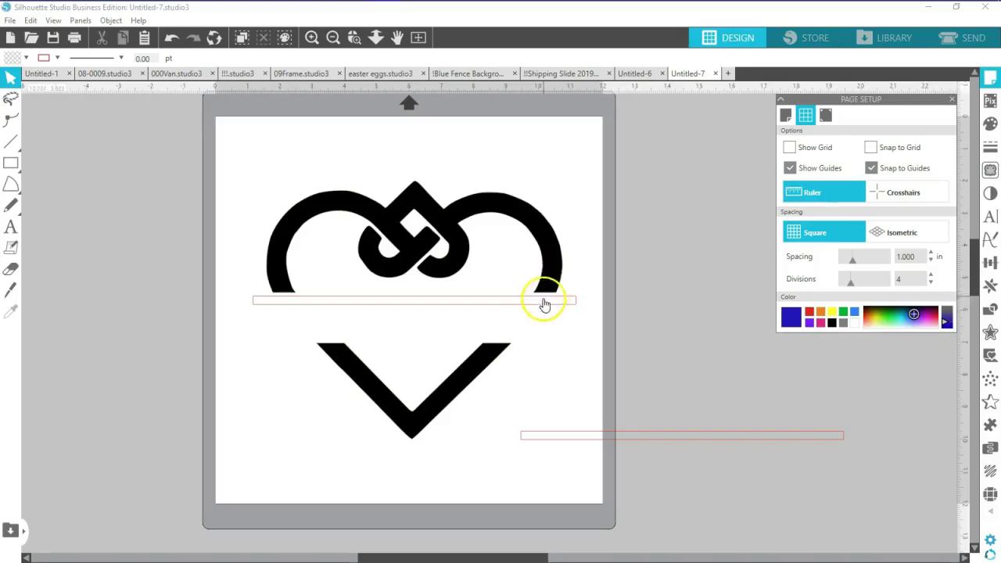
# Nudge the upper thin rectangle up to the cut edge of the heart's top part, at Y 5.478 in
pyautogui.click(436, 301)
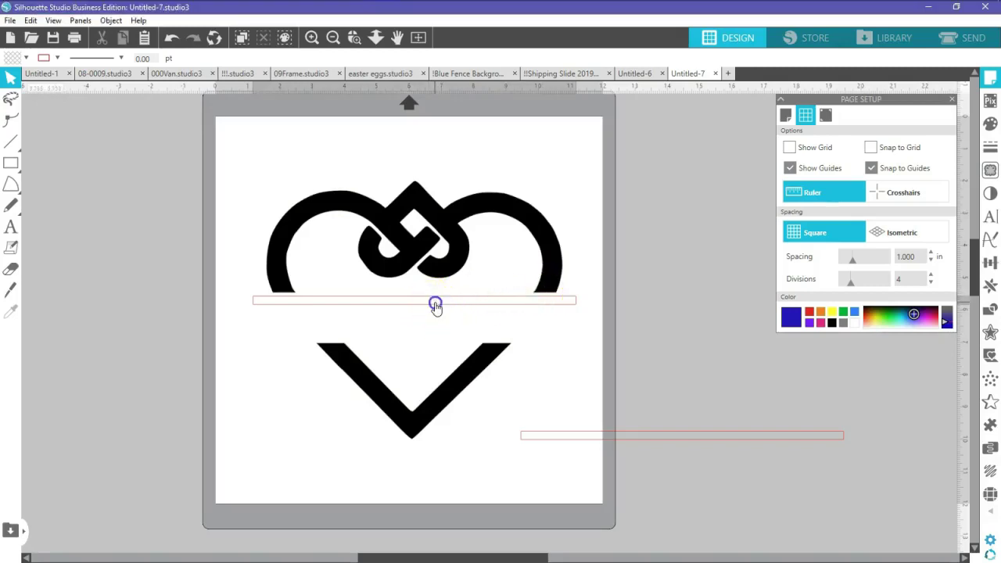
pyautogui.press('Up')
pyautogui.press('Up')
pyautogui.press('Up')
pyautogui.press('Up')
pyautogui.press('Up')
pyautogui.press('Up')
pyautogui.press('Up')
pyautogui.press('Up')
pyautogui.press('Up')
pyautogui.press('Up')
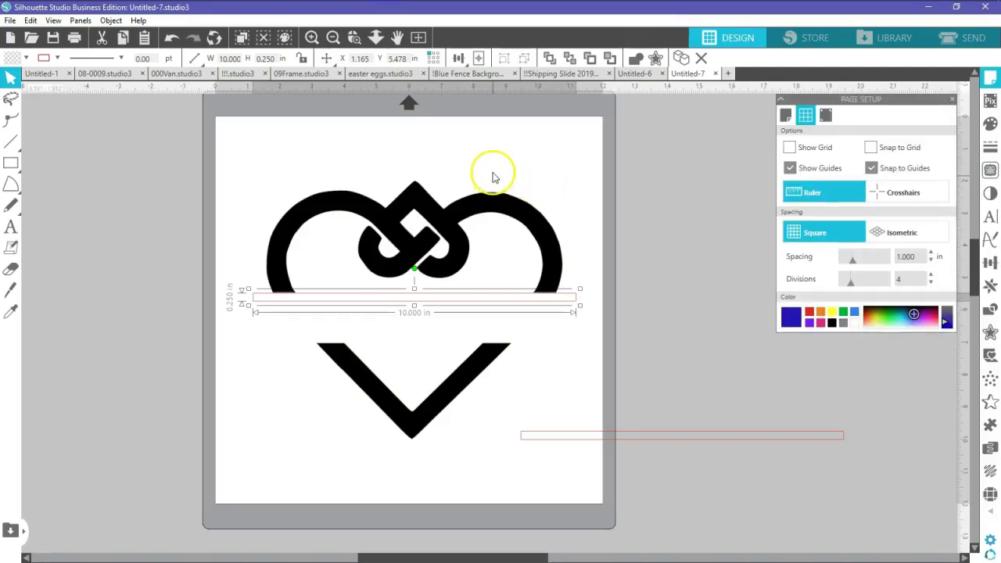
# Weld the upper rectangle to the heart and test the join by moving the bar slightly down
pyautogui.moveTo(485, 183); pyautogui.dragTo(482, 309)
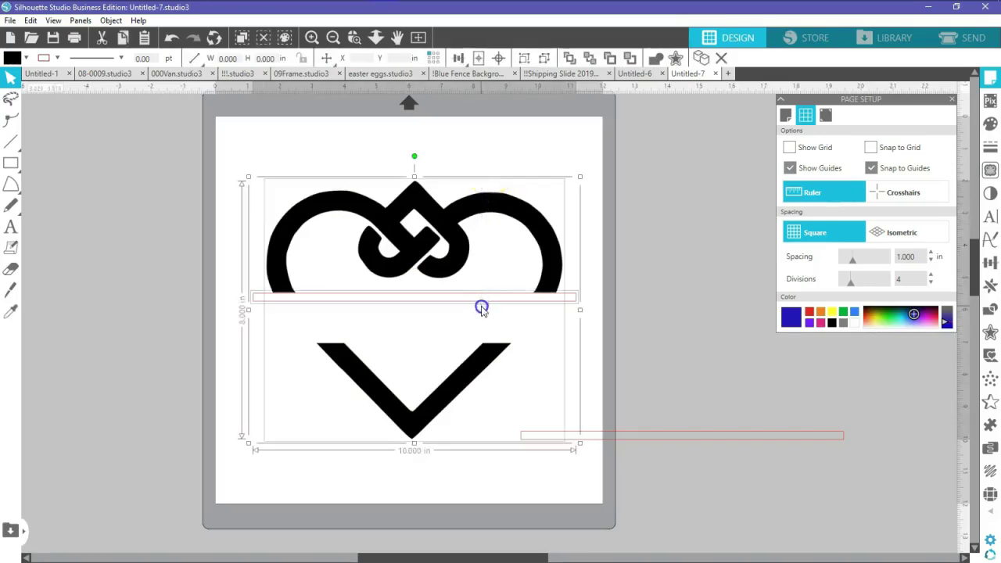
pyautogui.rightClick(485, 304)
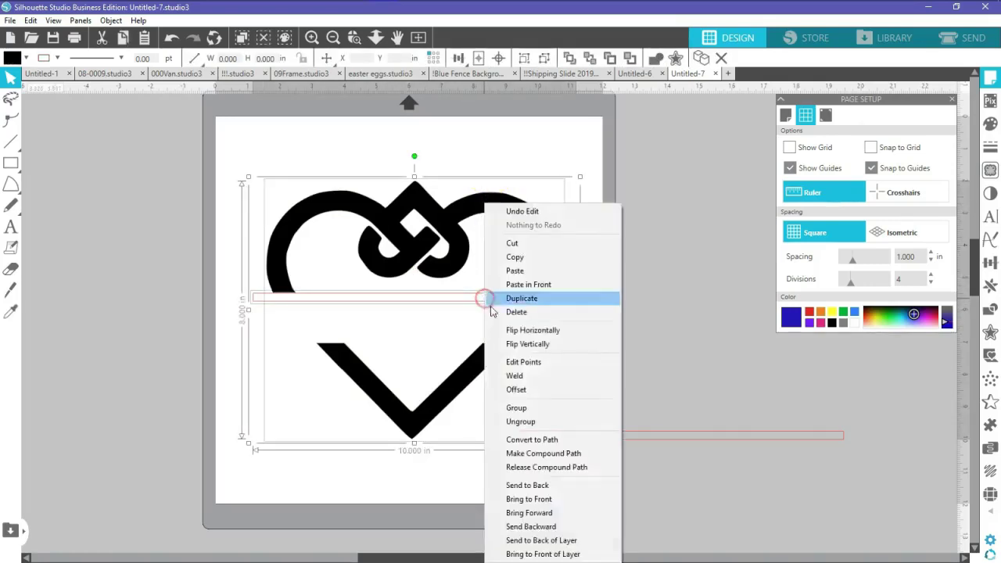
pyautogui.click(513, 377)
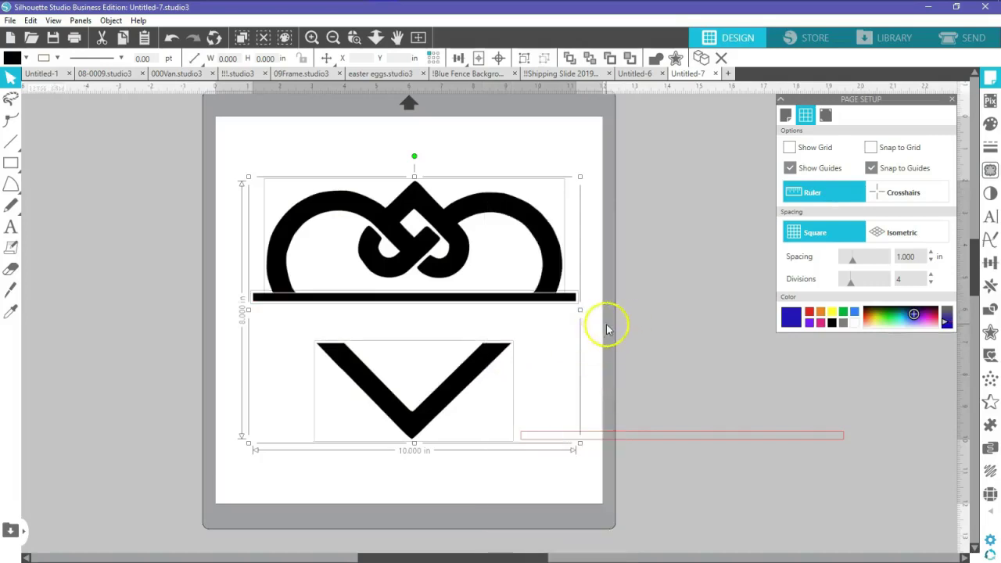
pyautogui.click(603, 326)
pyautogui.moveTo(546, 300); pyautogui.dragTo(539, 305)
# Undo the bar's test move and the weld with the heart, and deselect everything
pyautogui.click(230, 38)
pyautogui.click(172, 38)
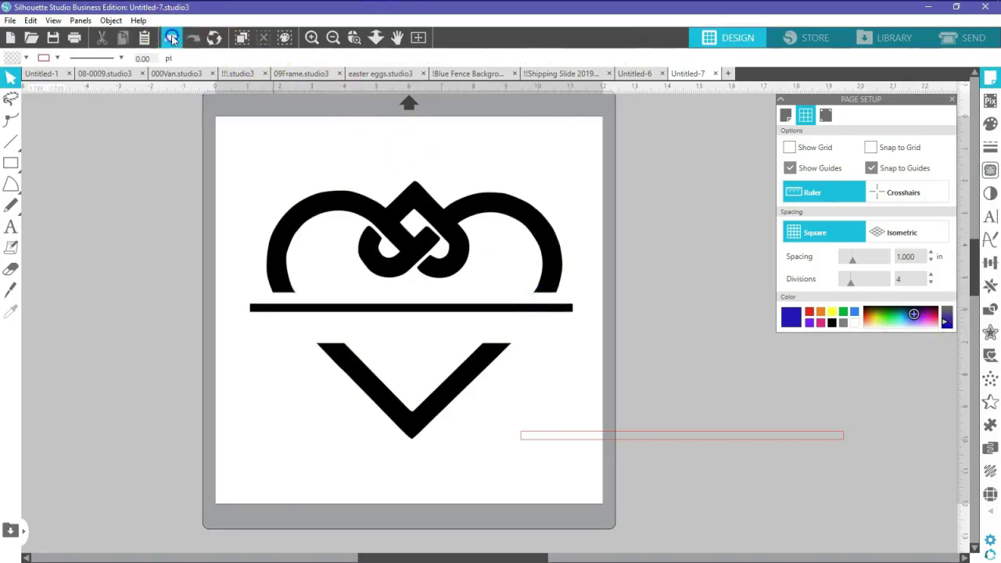
pyautogui.click(171, 38)
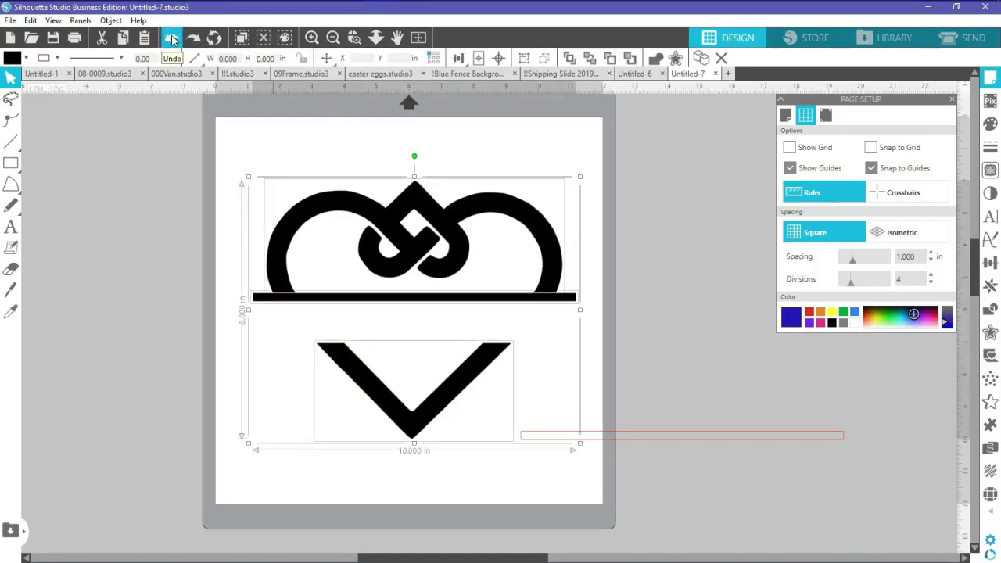
pyautogui.click(173, 39)
pyautogui.click(642, 342)
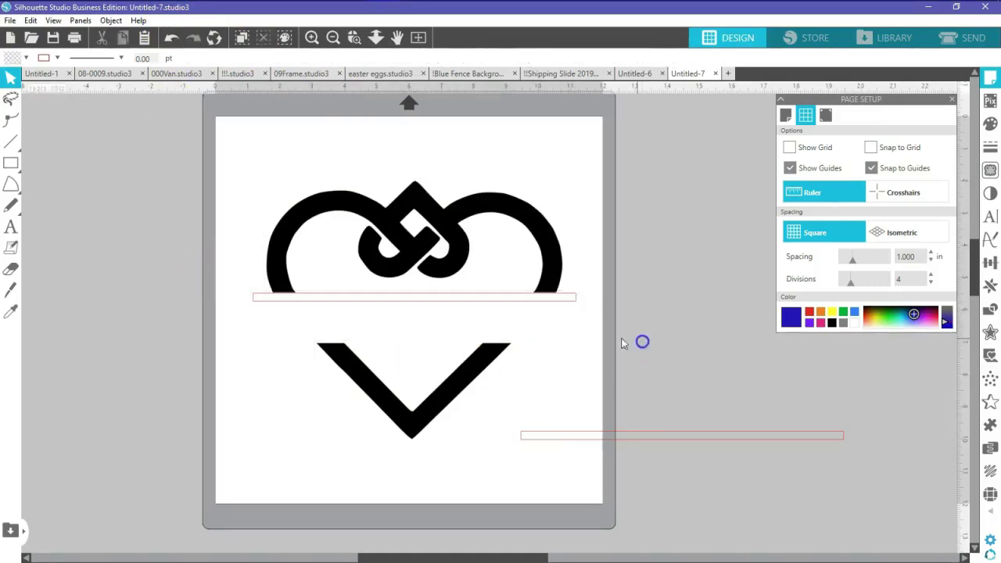
# Nudge the upper rectangle slightly higher to Y 5.439 in so that it overlaps the heart's cut ends
pyautogui.click(553, 298)
pyautogui.press('Up')
pyautogui.press('Up')
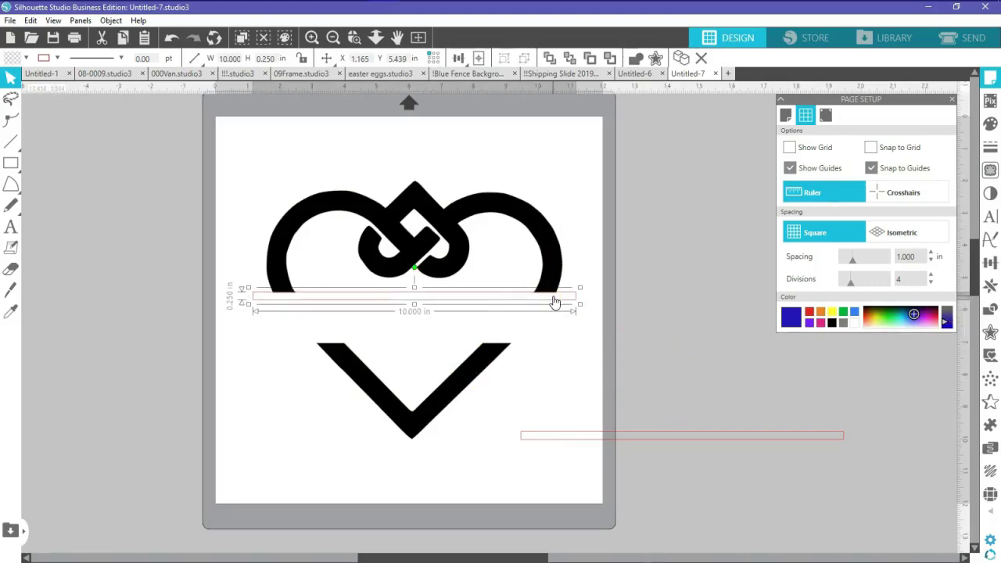
# Weld the upper rectangle to the heart's top part after checking their overlap up close
pyautogui.click(310, 37)
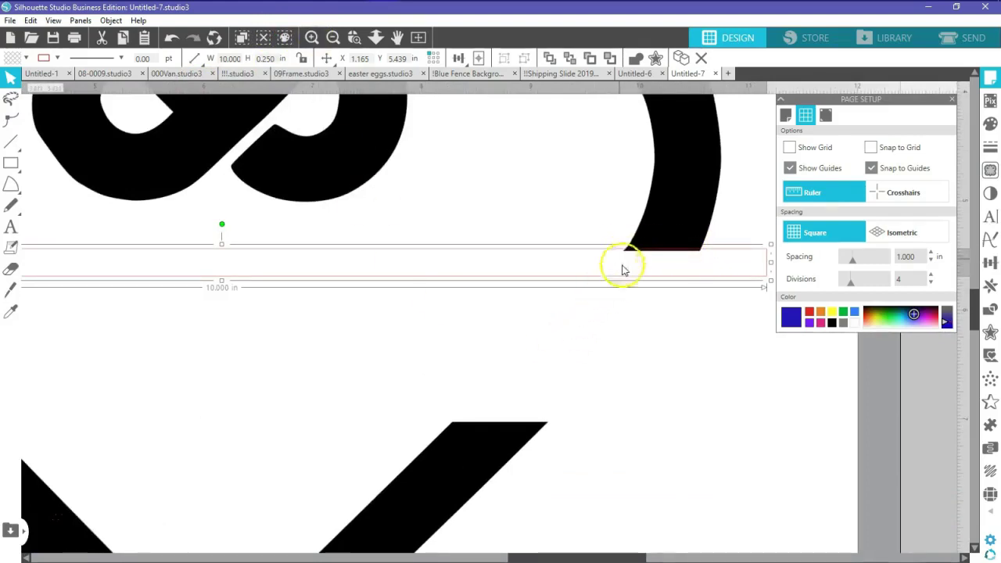
pyautogui.moveTo(658, 296); pyautogui.dragTo(648, 248)
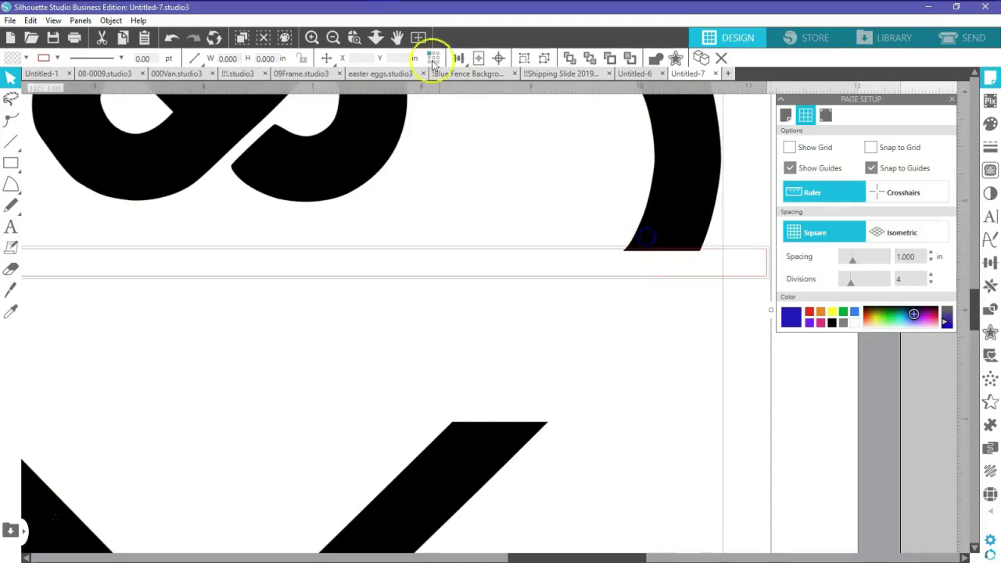
pyautogui.rightClick(665, 206)
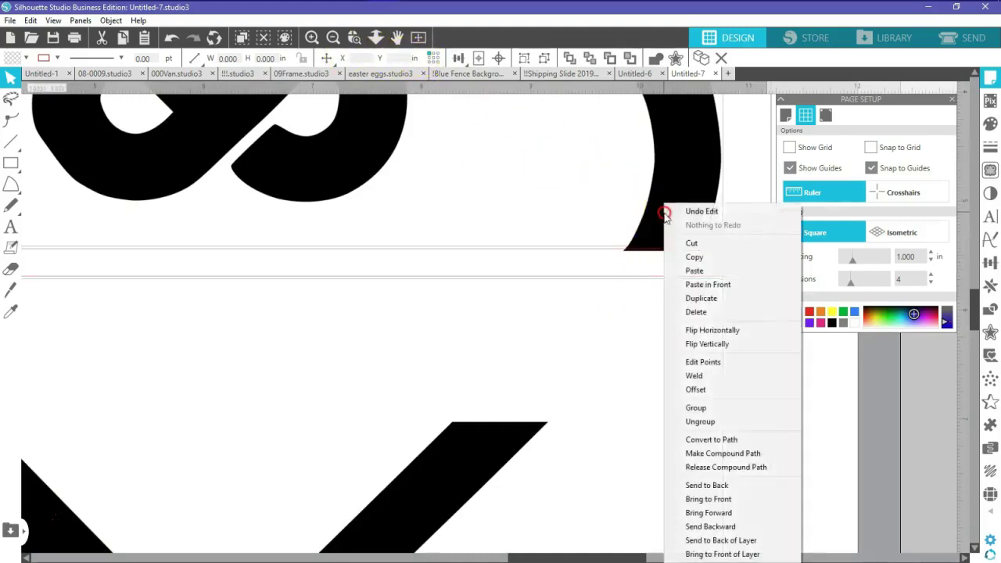
pyautogui.click(695, 377)
pyautogui.click(688, 373)
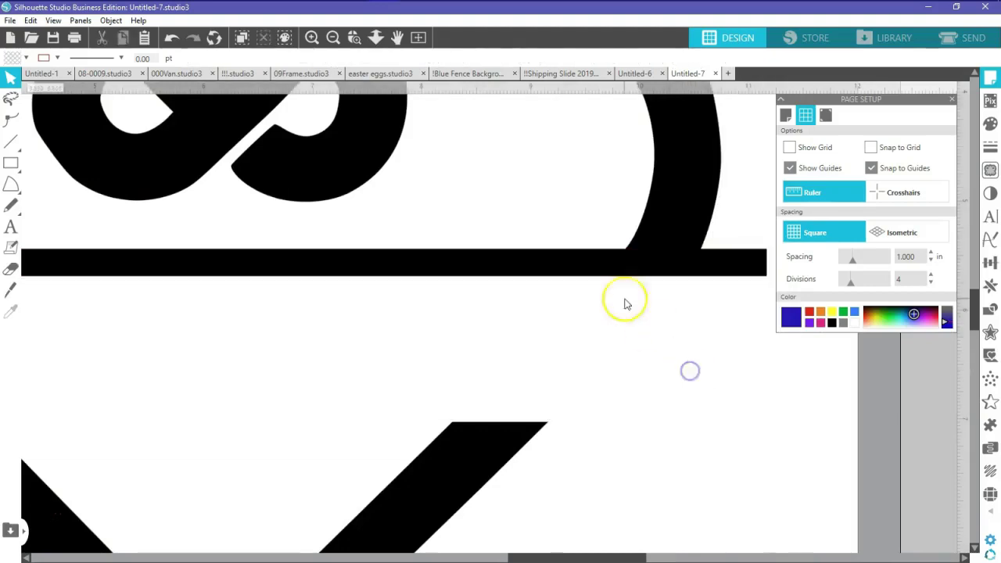
# Place the lower thin rectangle along the V's upper edge and align it with the heart pieces to their horizontal centers
pyautogui.click(419, 40)
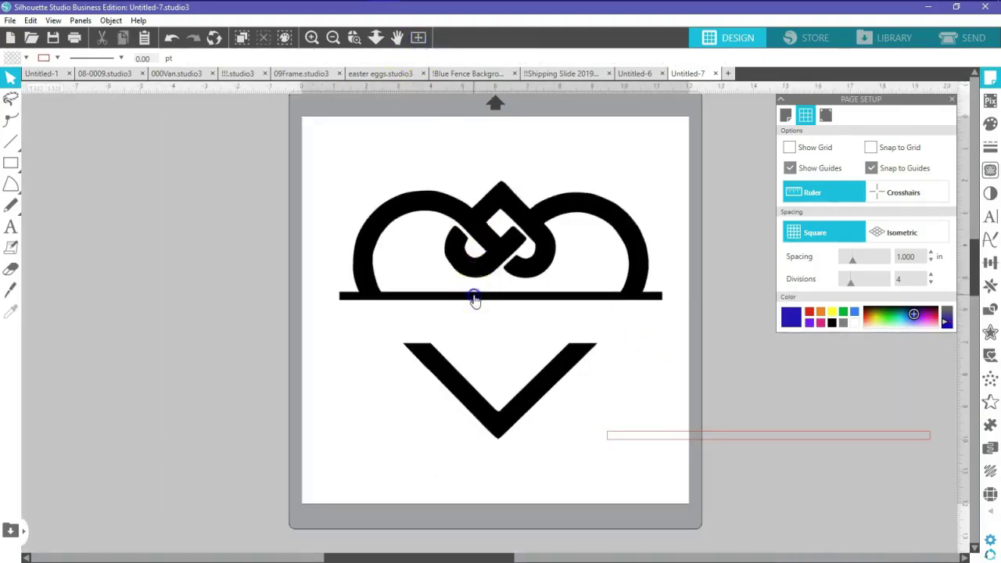
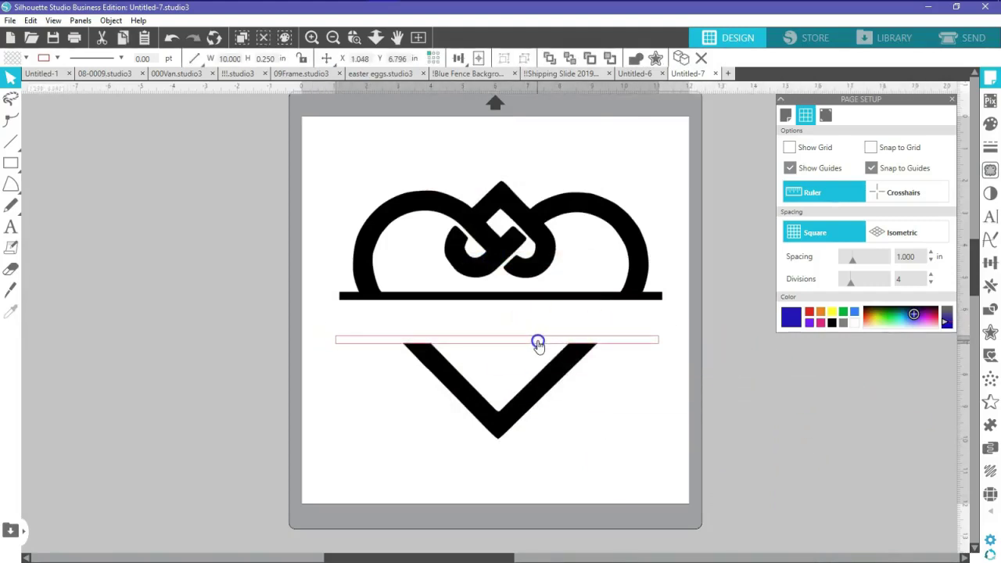
pyautogui.keyDown('shift'); pyautogui.click(563, 374); pyautogui.keyUp('shift')
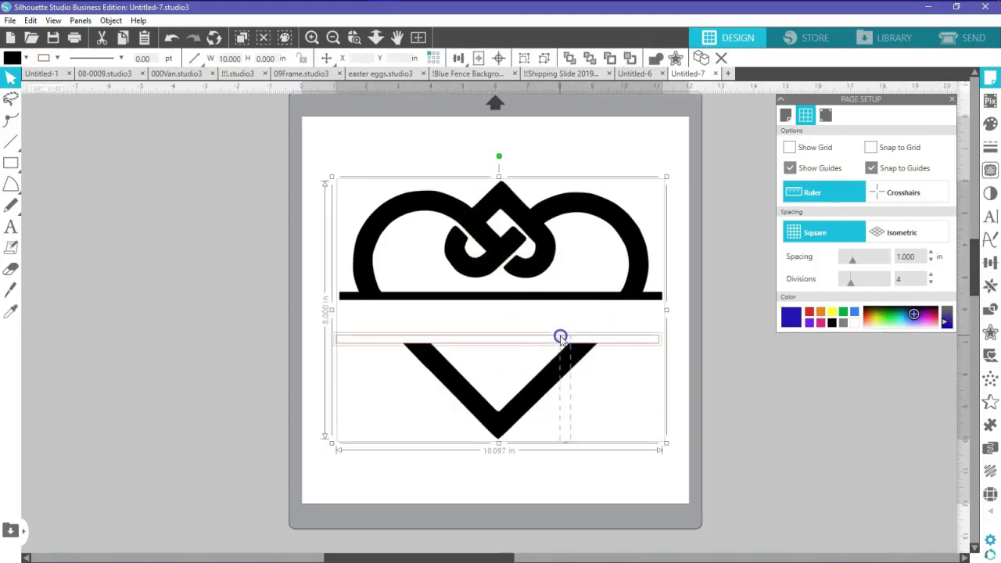
pyautogui.click(990, 263)
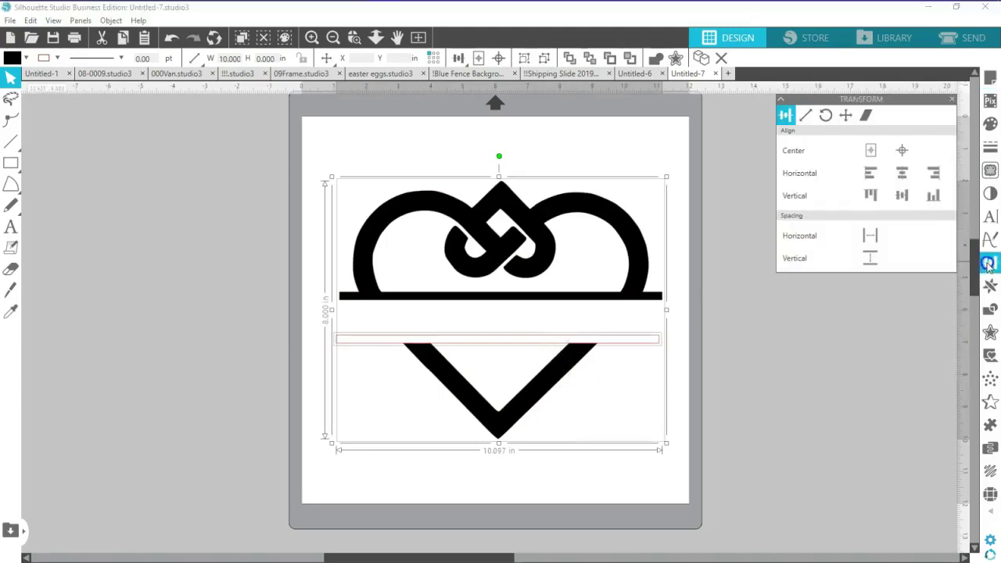
pyautogui.click(905, 176)
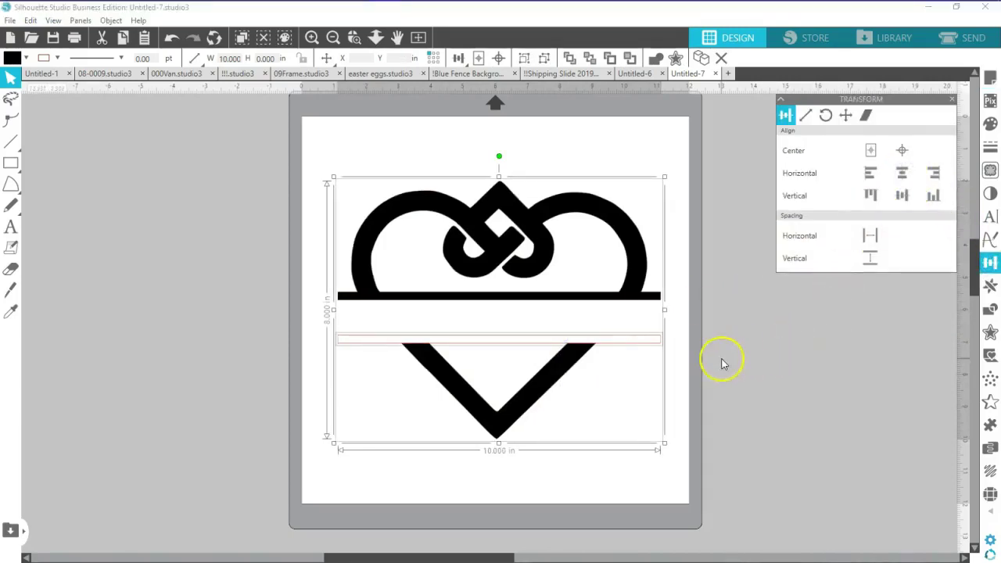
pyautogui.click(671, 387)
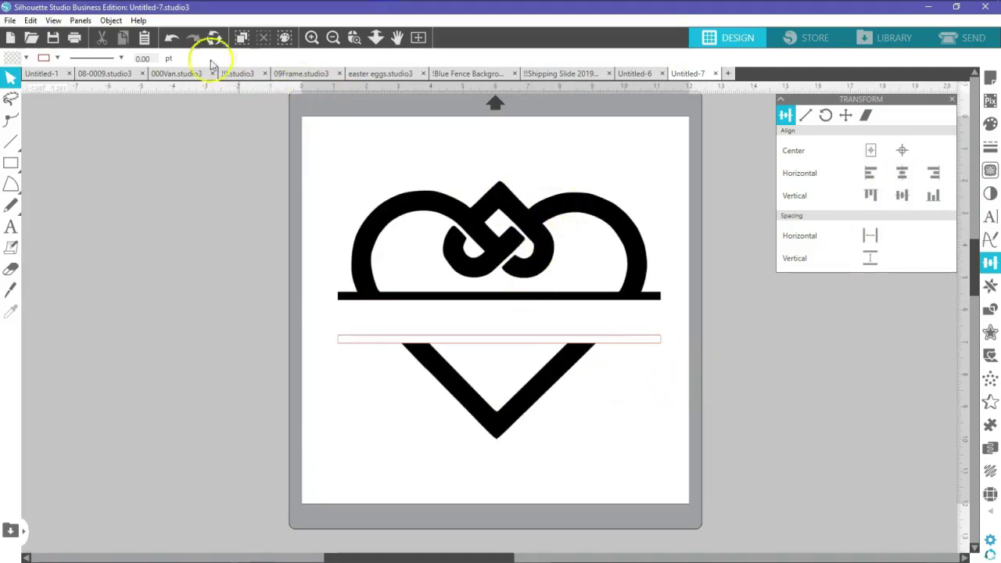
# Undo the horizontal center alignment and the placement of the lower rectangle
pyautogui.click(167, 39)
pyautogui.click(166, 39)
pyautogui.click(166, 39)
pyautogui.click(167, 39)
pyautogui.click(166, 39)
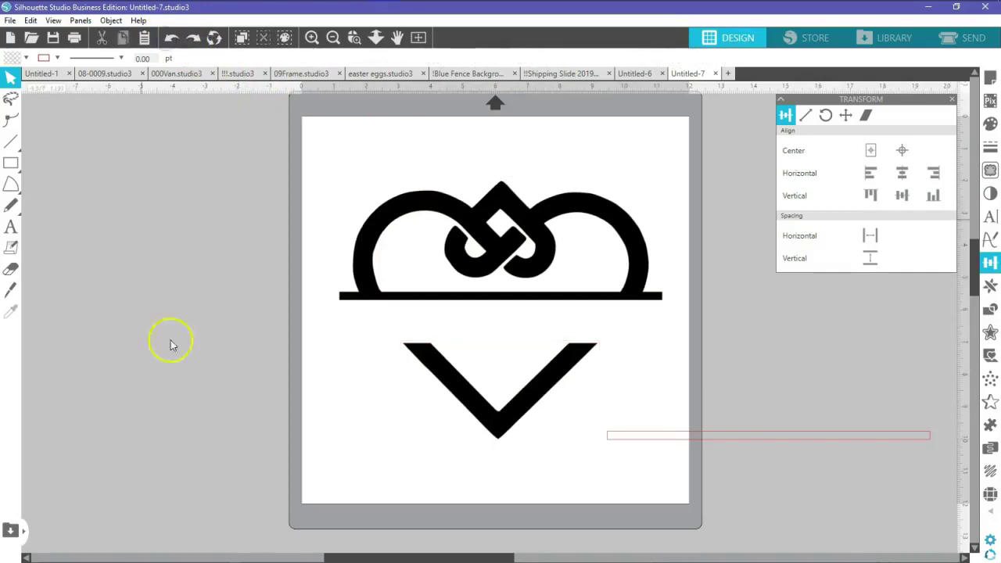
# Move the lower rectangle back onto the V's upper edge and center all three separate pieces horizontally
pyautogui.moveTo(766, 436); pyautogui.dragTo(520, 348)
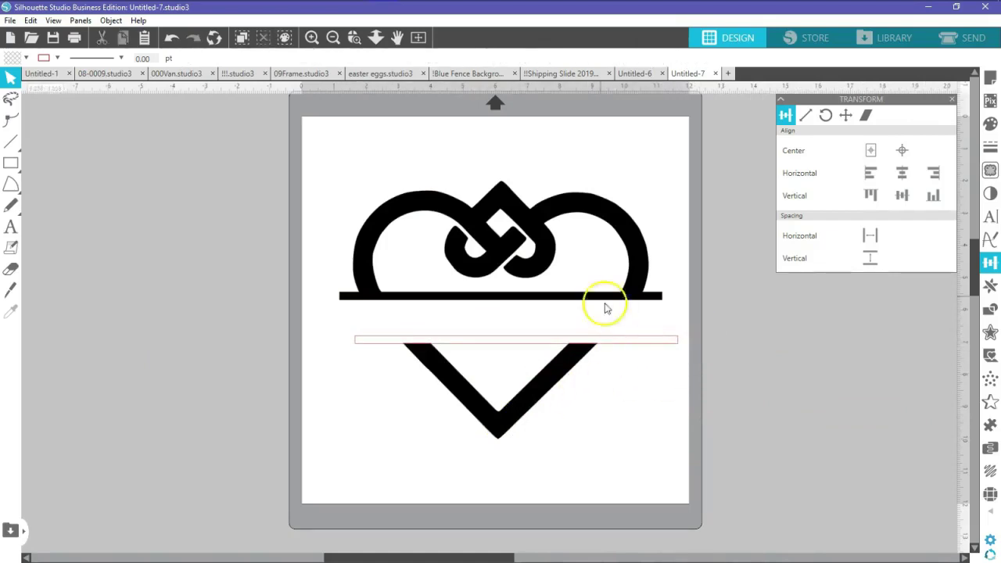
pyautogui.moveTo(580, 415); pyautogui.dragTo(577, 293)
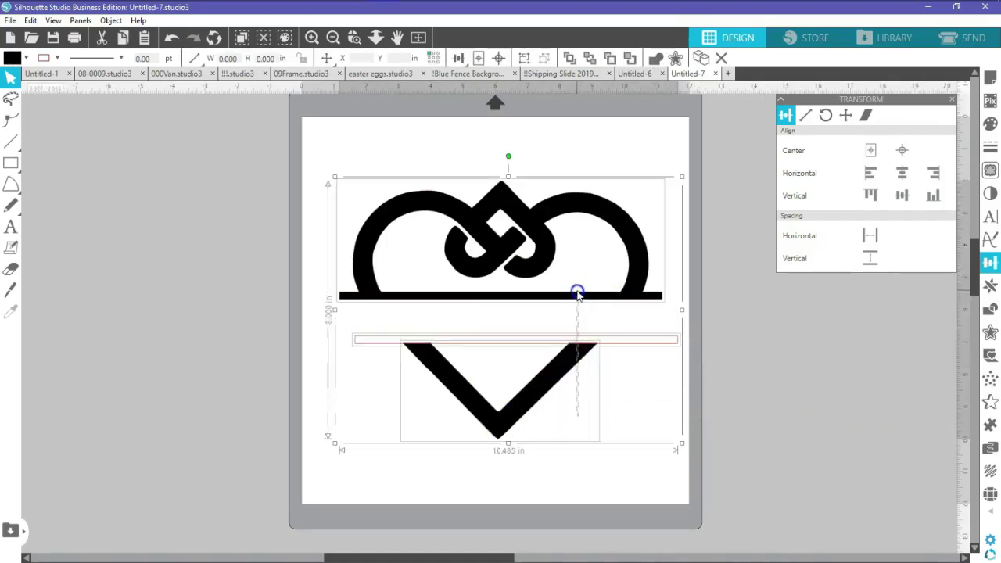
pyautogui.click(903, 177)
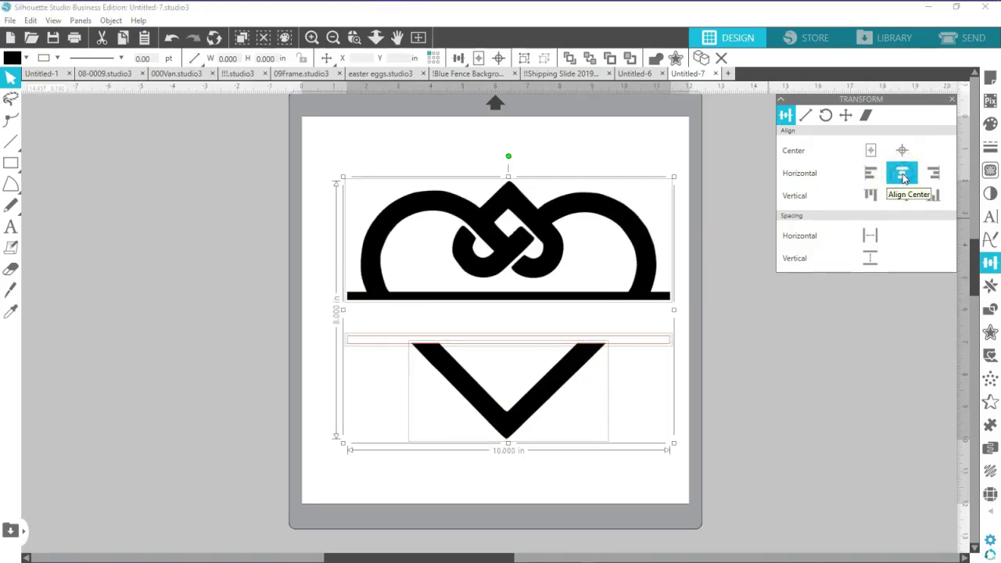
pyautogui.click(727, 331)
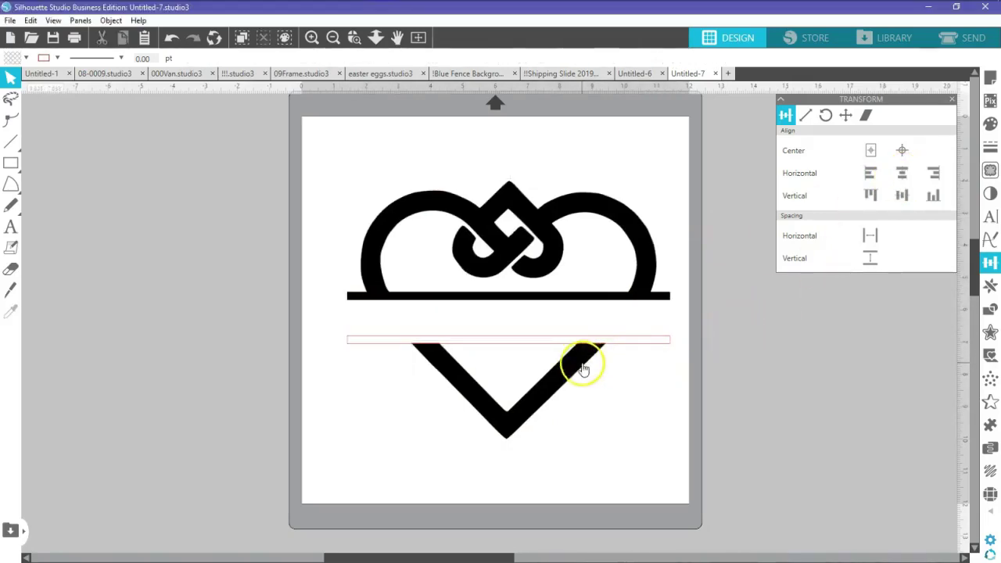
# Shift the lower V slightly as a test, and undo back to before the lower rectangle was placed
pyautogui.moveTo(583, 371)
pyautogui.mouseDown()
pyautogui.moveTo(599, 373)
pyautogui.moveTo(579, 365)
pyautogui.mouseUp()
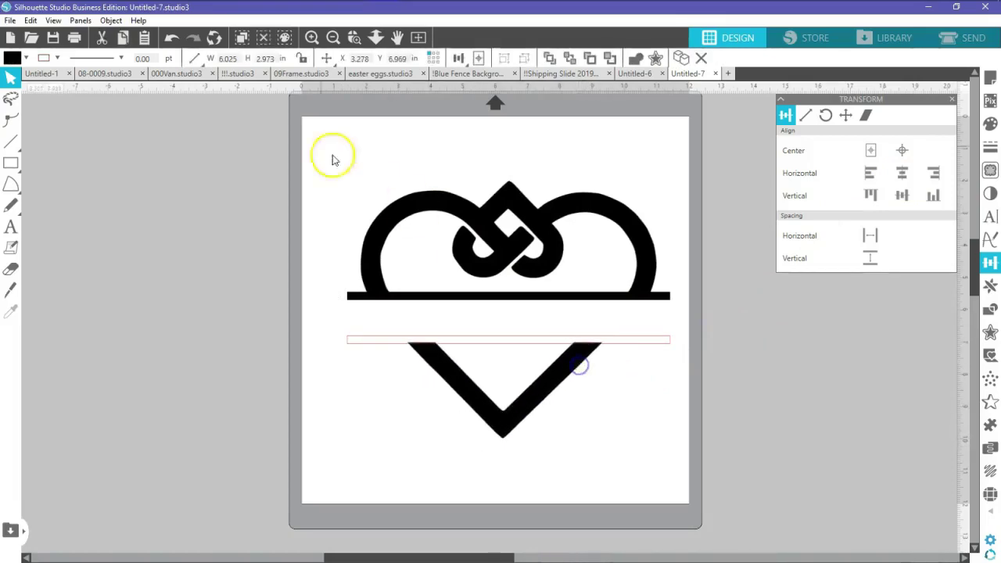
pyautogui.click(172, 37)
pyautogui.click(171, 37)
pyautogui.click(172, 38)
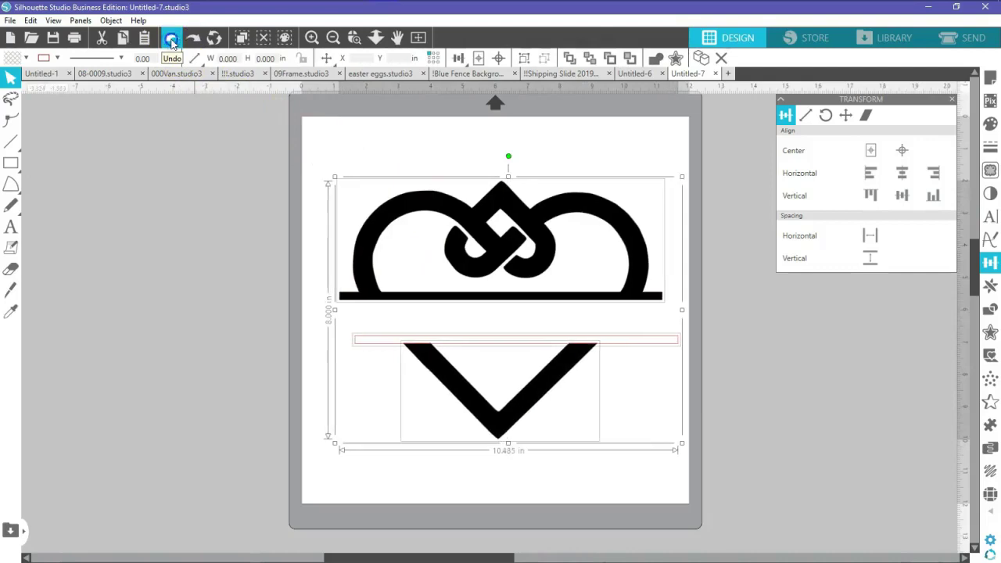
pyautogui.click(171, 38)
pyautogui.click(172, 37)
pyautogui.click(171, 38)
pyautogui.click(172, 38)
# Group the welded top part of the heart with the lower V
pyautogui.click(525, 294)
pyautogui.keyDown('shift'); pyautogui.click(514, 436); pyautogui.keyUp('shift')
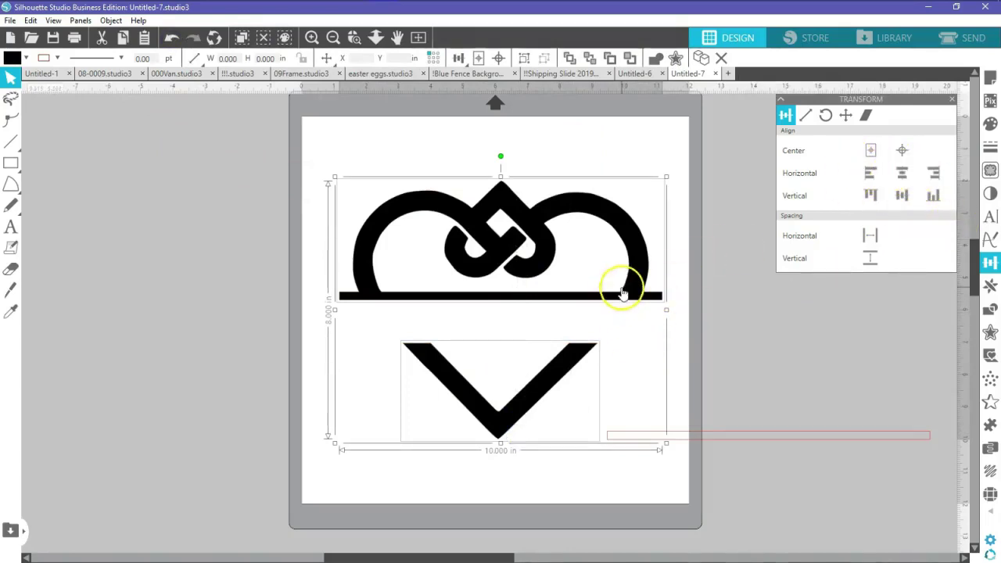
pyautogui.rightClick(622, 290)
pyautogui.click(654, 421)
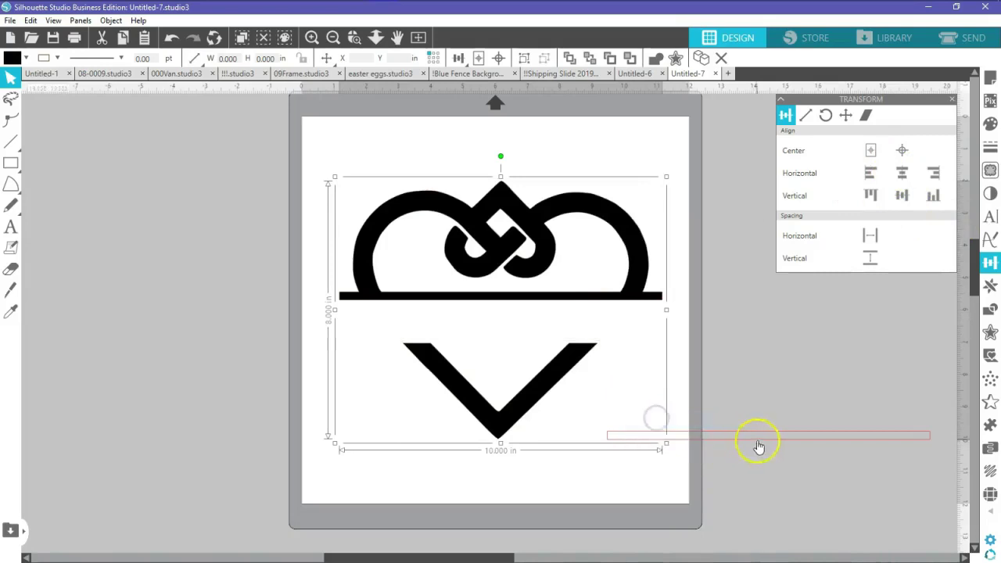
# Place the lower rectangle along the V's upper edge and align it with the grouped heart to their horizontal centers
pyautogui.moveTo(634, 375); pyautogui.dragTo(494, 340)
pyautogui.keyDown('shift'); pyautogui.click(548, 362); pyautogui.keyUp('shift')
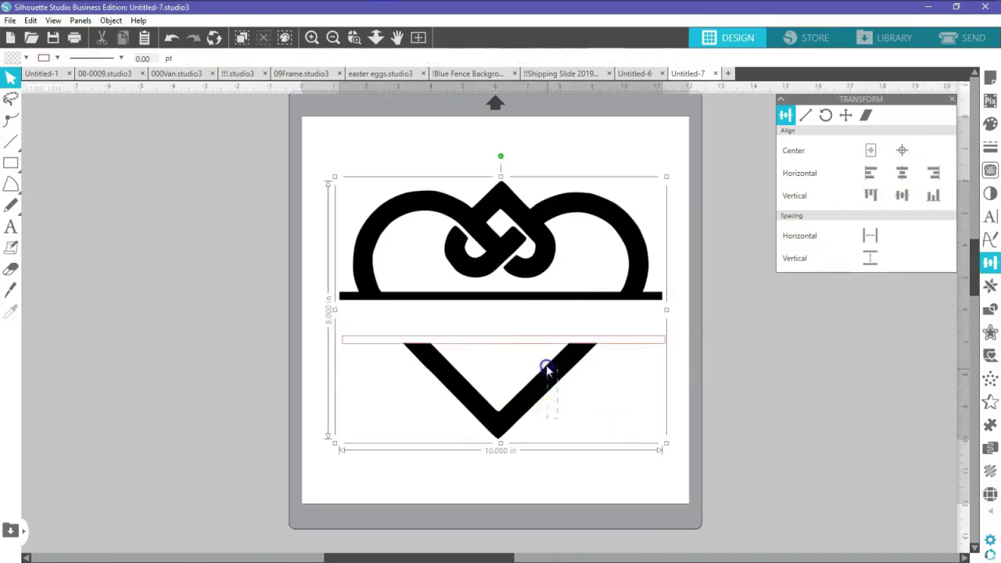
pyautogui.click(901, 173)
pyautogui.click(722, 420)
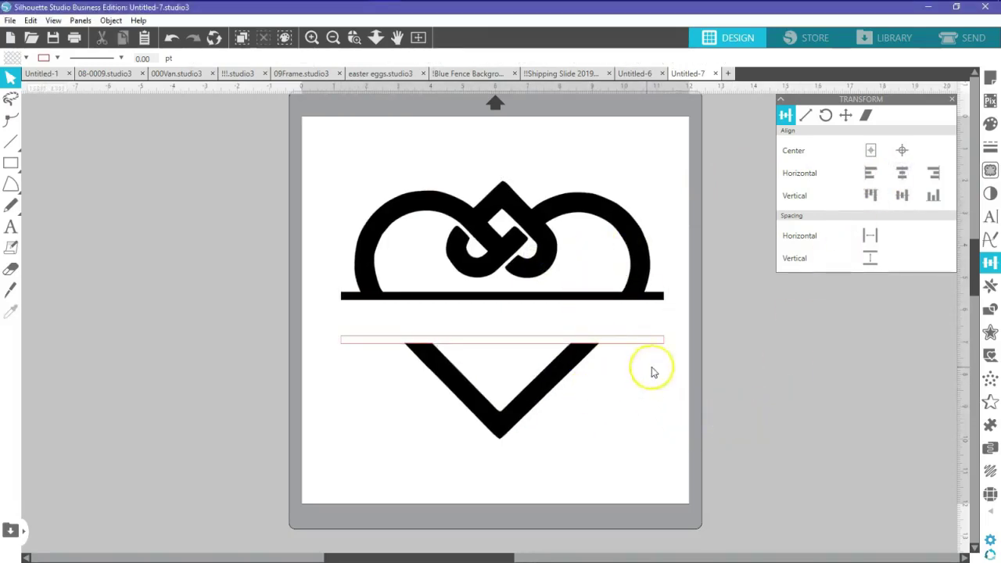
# Weld the lower rectangle to the V, then check the join with a test move and undo that move
pyautogui.moveTo(602, 393); pyautogui.dragTo(581, 342)
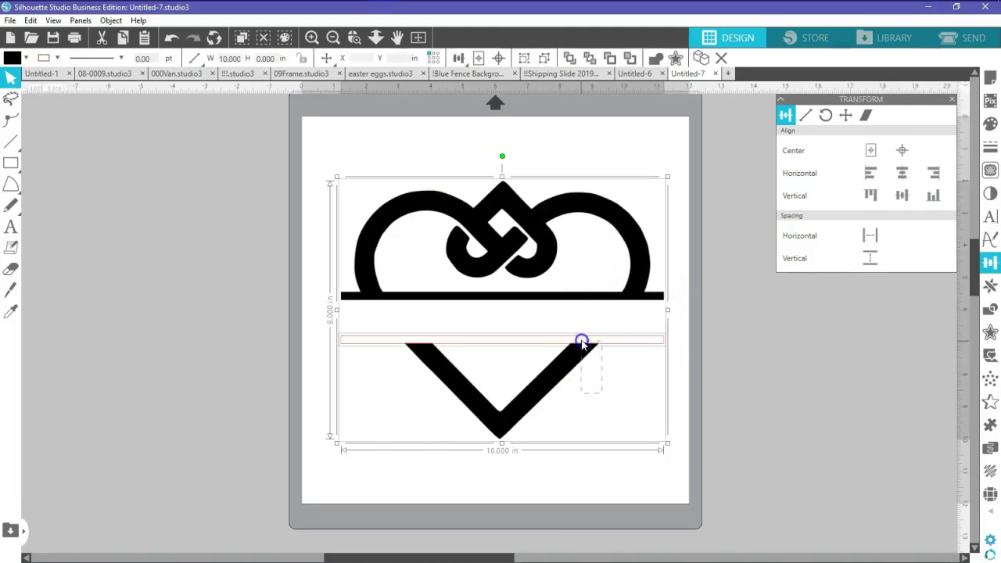
pyautogui.rightClick(581, 338)
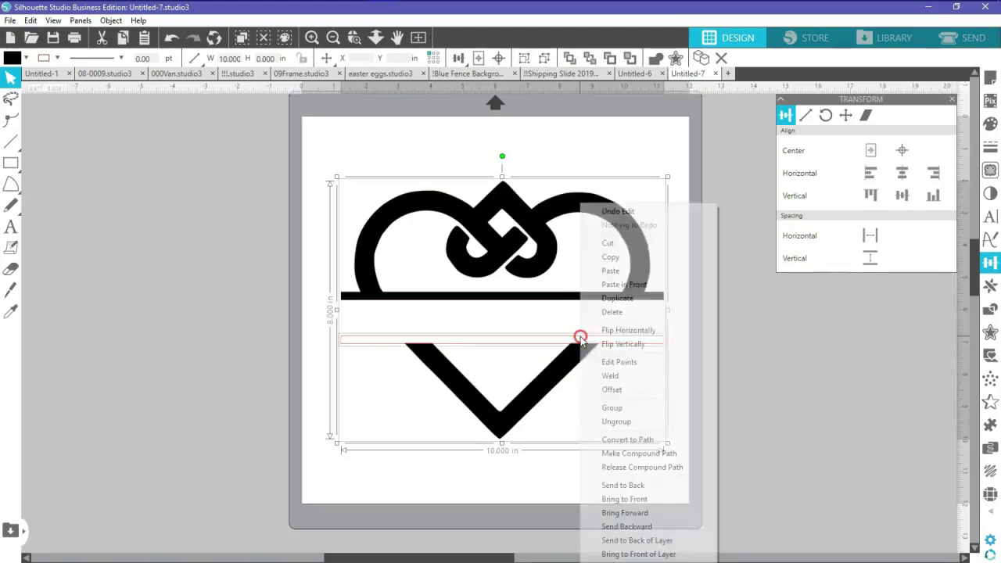
pyautogui.click(610, 377)
pyautogui.click(735, 376)
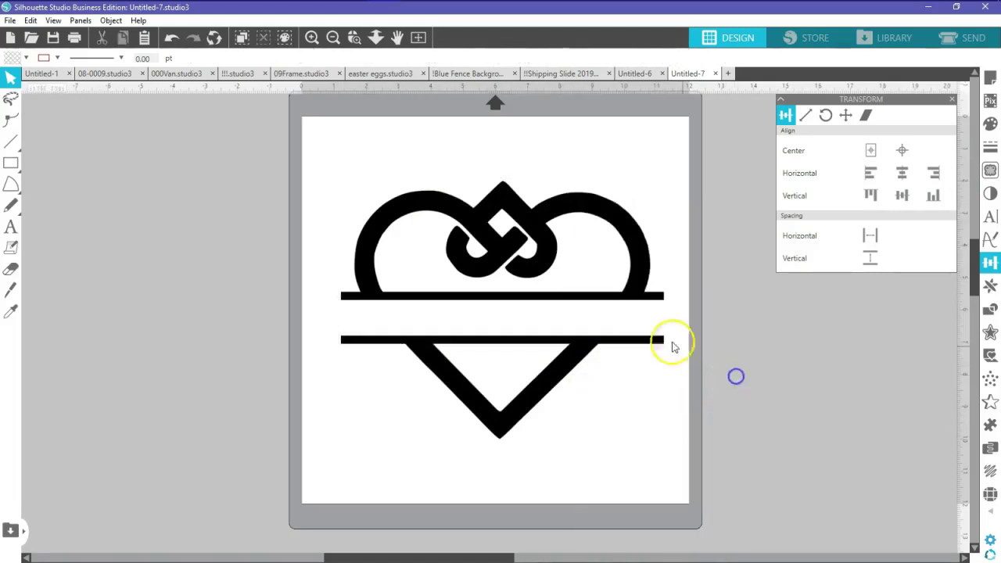
pyautogui.moveTo(639, 343); pyautogui.dragTo(654, 357)
pyautogui.click(172, 37)
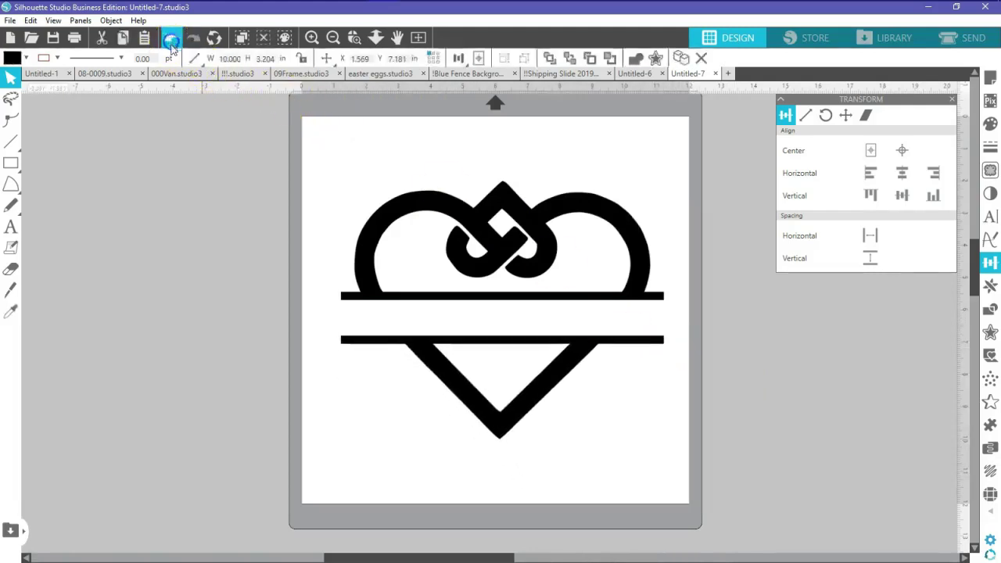
# Group the upper heart section and the lower V, each with its welded bar, into one object
pyautogui.click(523, 409)
pyautogui.keyDown('shift'); pyautogui.click(509, 235); pyautogui.keyUp('shift')
pyautogui.rightClick(510, 233)
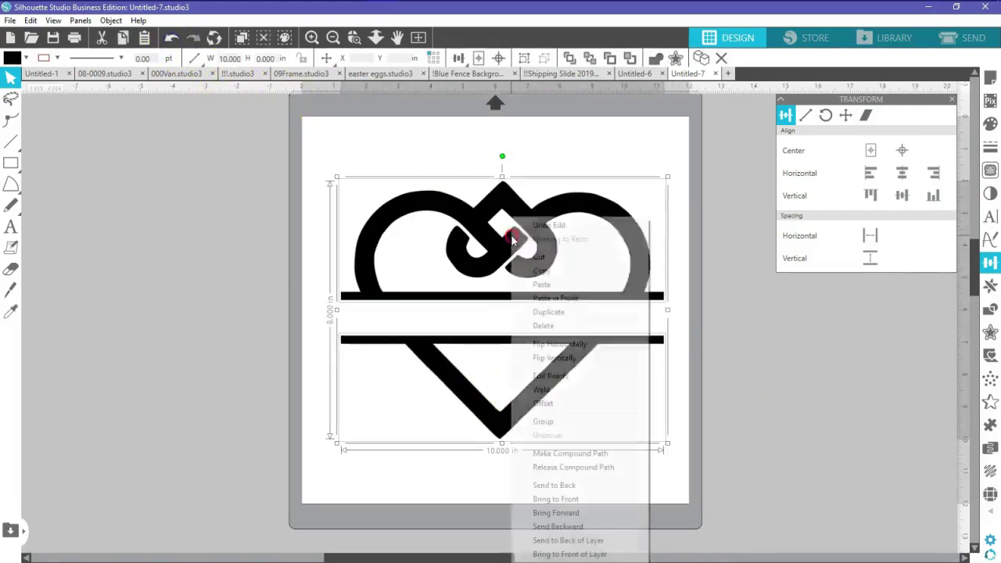
pyautogui.click(545, 420)
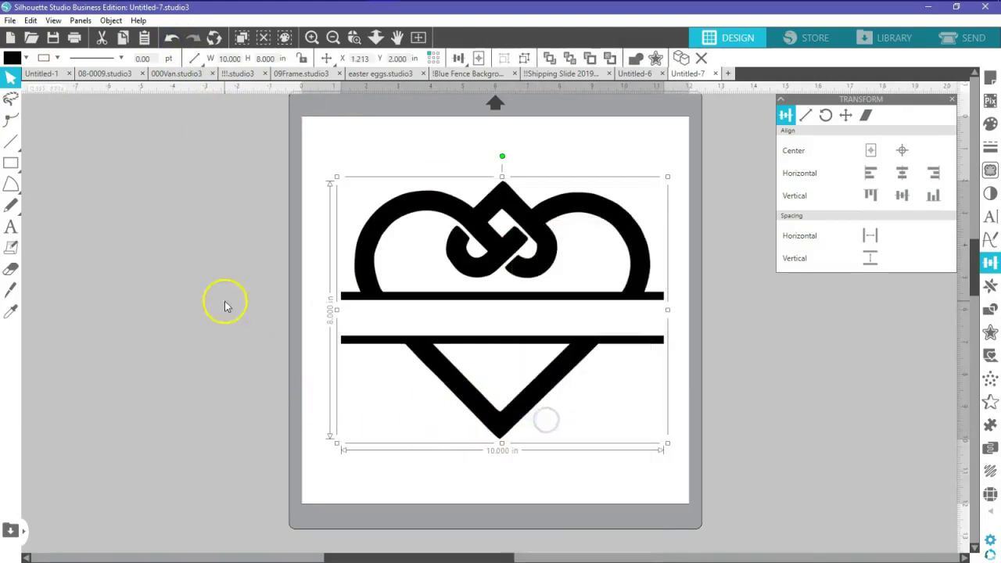
# Add a text object with the family surname in mixed case in the empty area beside the mat
pyautogui.click(8, 227)
pyautogui.click(153, 271)
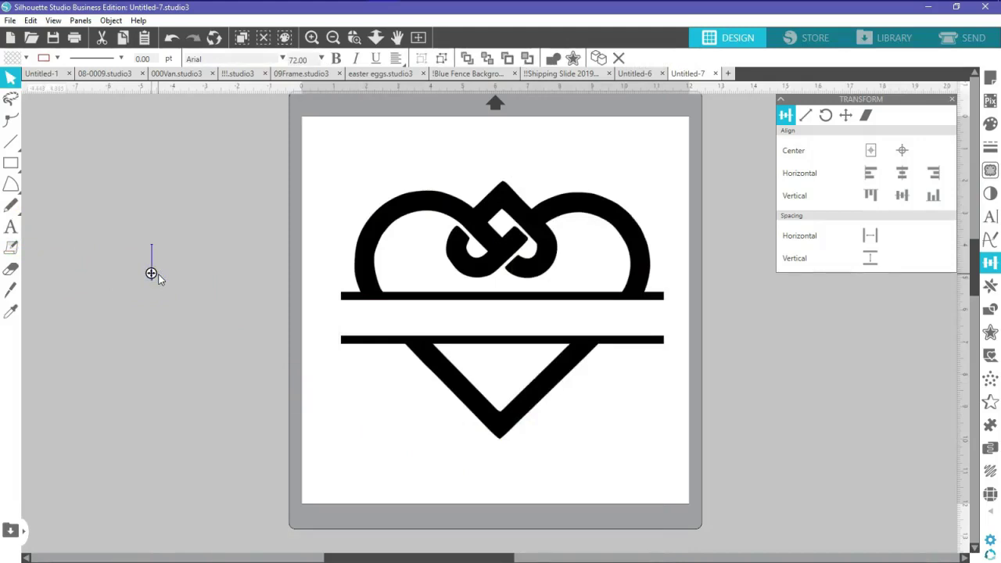
pyautogui.write('W')
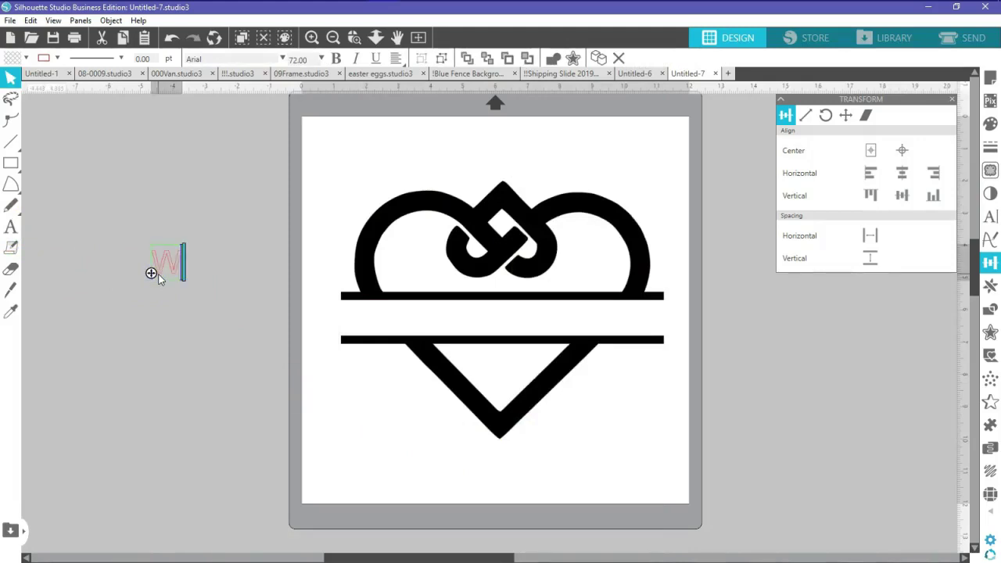
pyautogui.write('illiams')
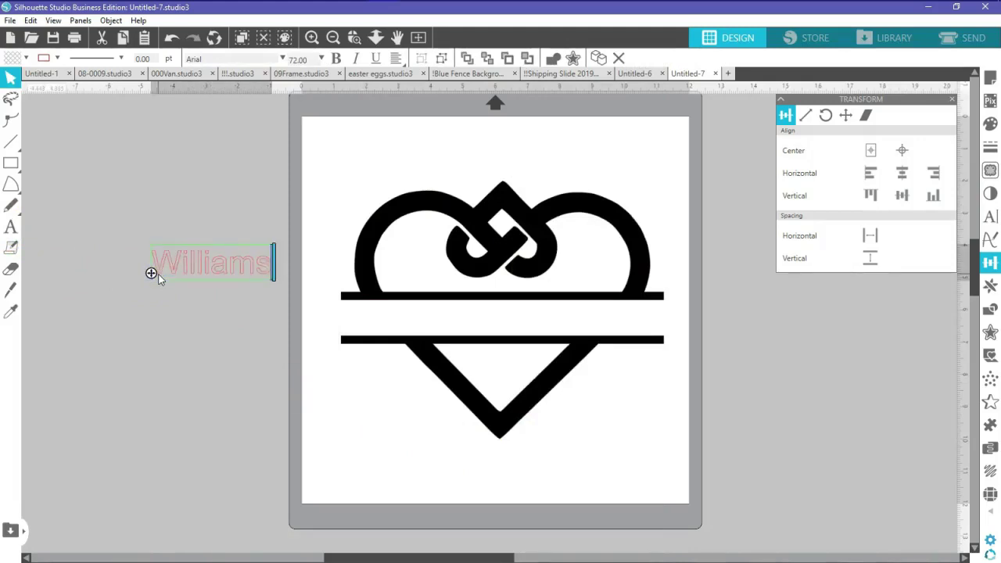
pyautogui.click(157, 324)
# Replace the text with the same surname in all capital letters
pyautogui.click(186, 272)
pyautogui.doubleClick(262, 274)
pyautogui.moveTo(245, 267); pyautogui.dragTo(123, 267)
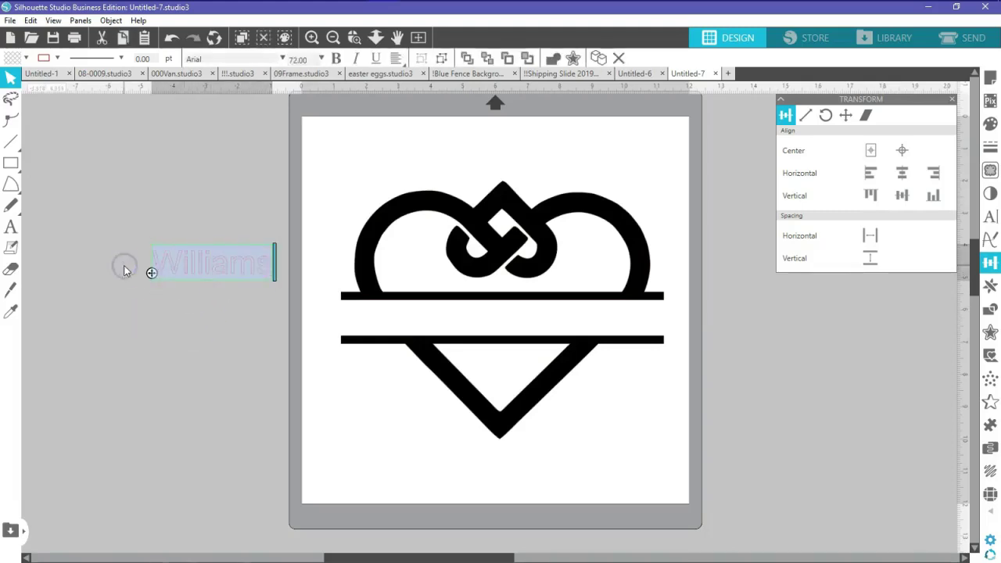
pyautogui.write('WILLIAMS')
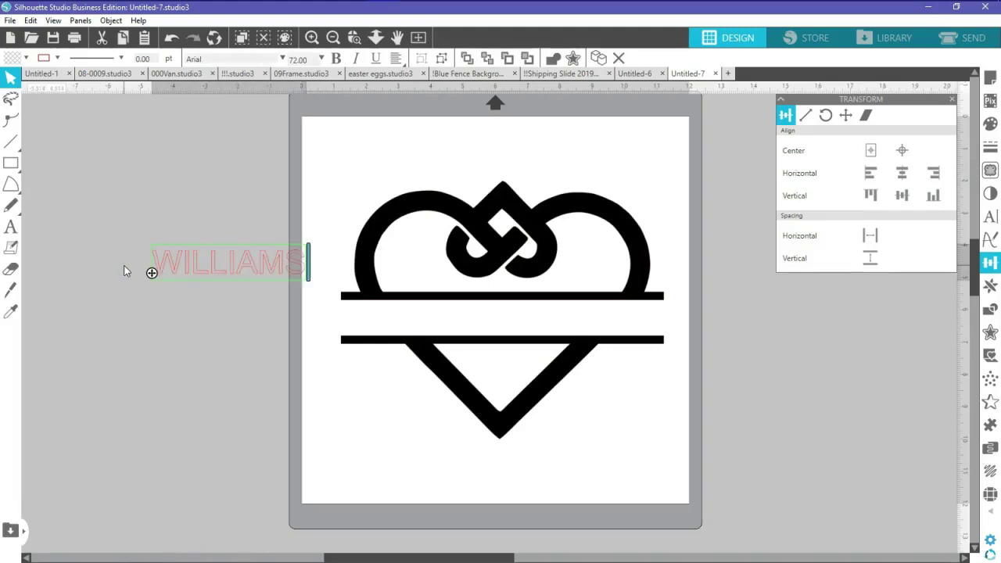
pyautogui.click(224, 314)
# Move the surname into the gap between the two bars and set its font to Arial Rounded MT Bold
pyautogui.moveTo(239, 273); pyautogui.dragTo(494, 318)
pyautogui.click(571, 318)
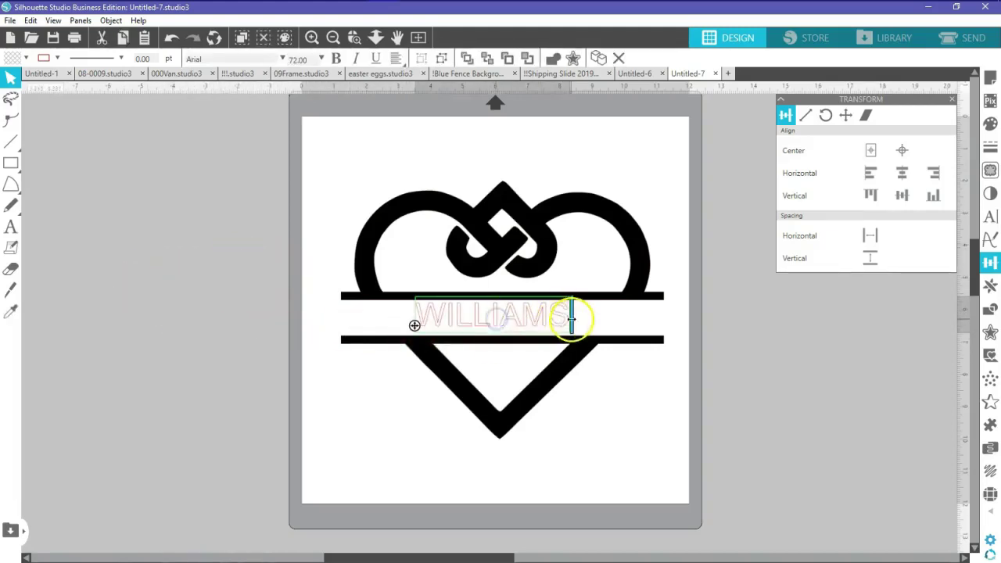
pyautogui.moveTo(569, 317); pyautogui.dragTo(402, 318)
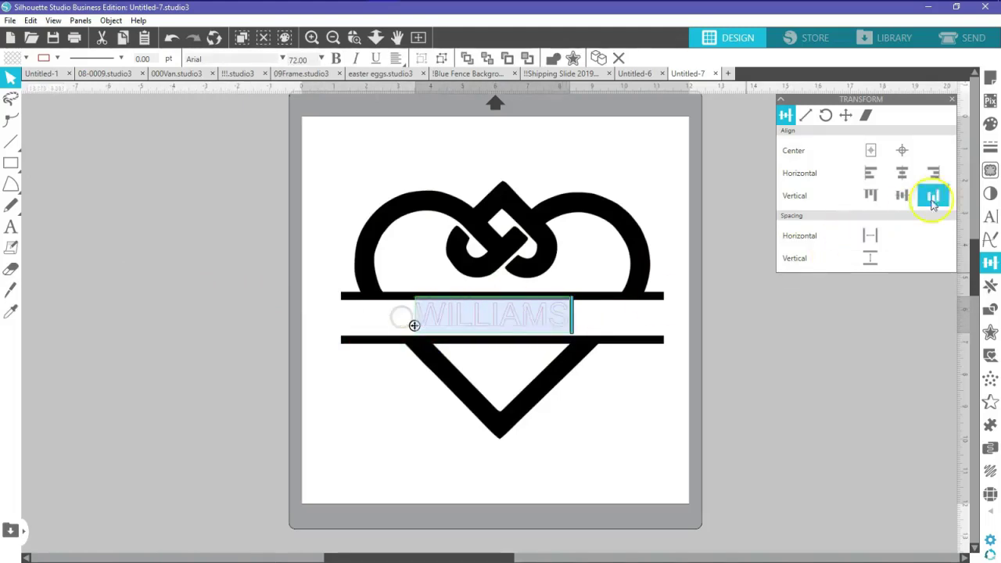
pyautogui.click(990, 217)
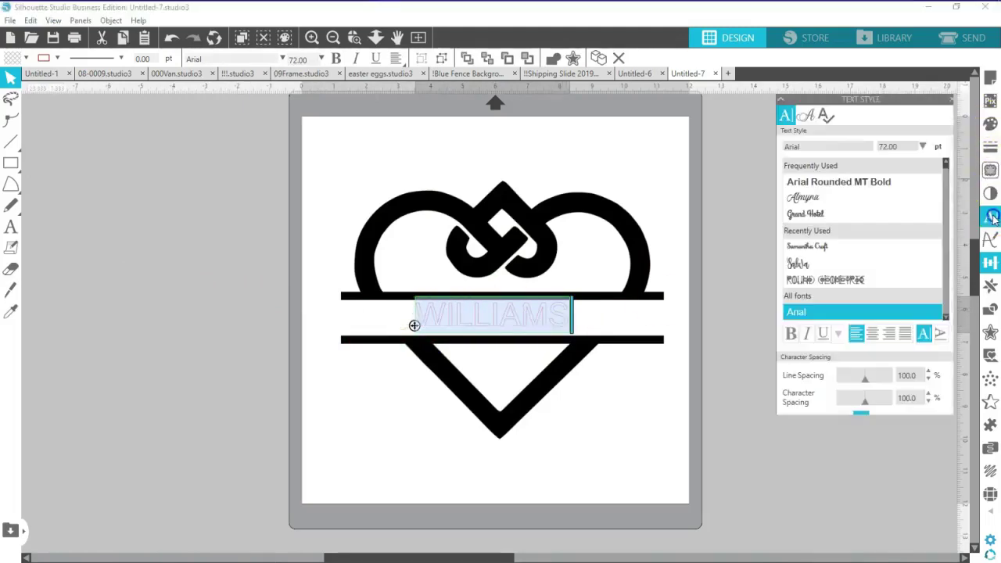
pyautogui.click(850, 183)
pyautogui.click(639, 425)
# Increase the surname's character spacing to 160%
pyautogui.click(569, 325)
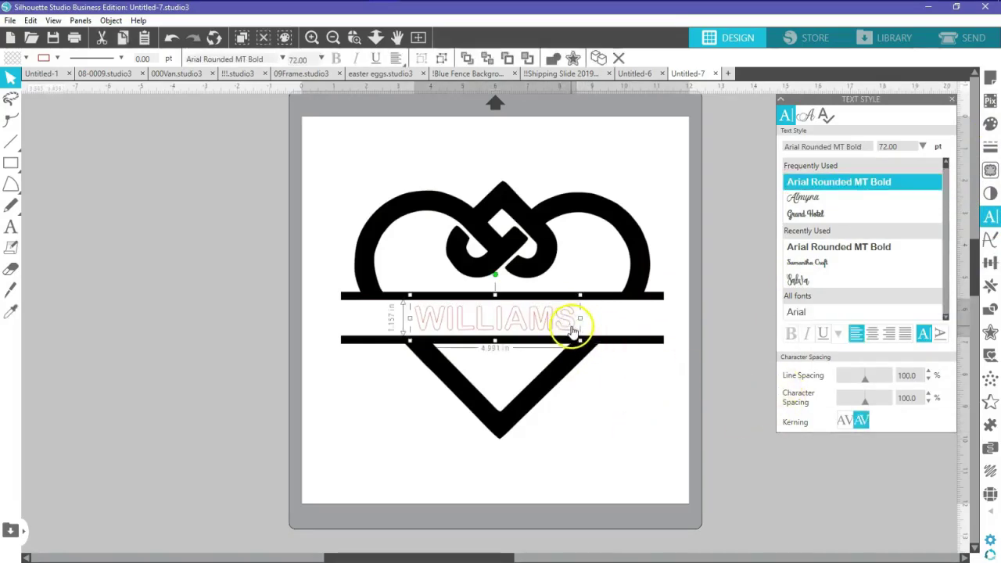
pyautogui.click(928, 395)
pyautogui.click(928, 395)
# Reposition the surname between the bars and enlarge it proportionally to about 8.75 in wide so it fills the gap
pyautogui.doubleClick(519, 319)
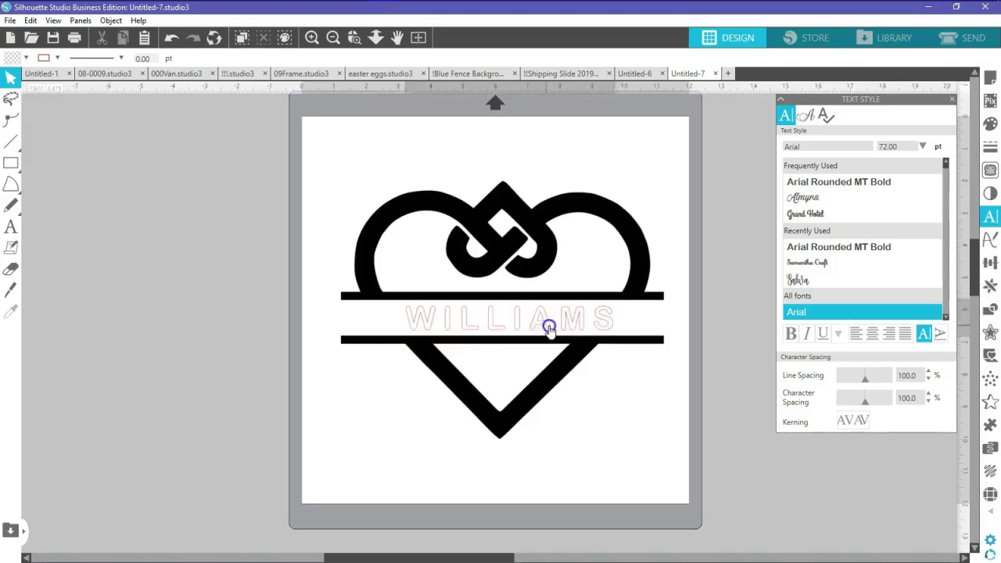
pyautogui.click(564, 319)
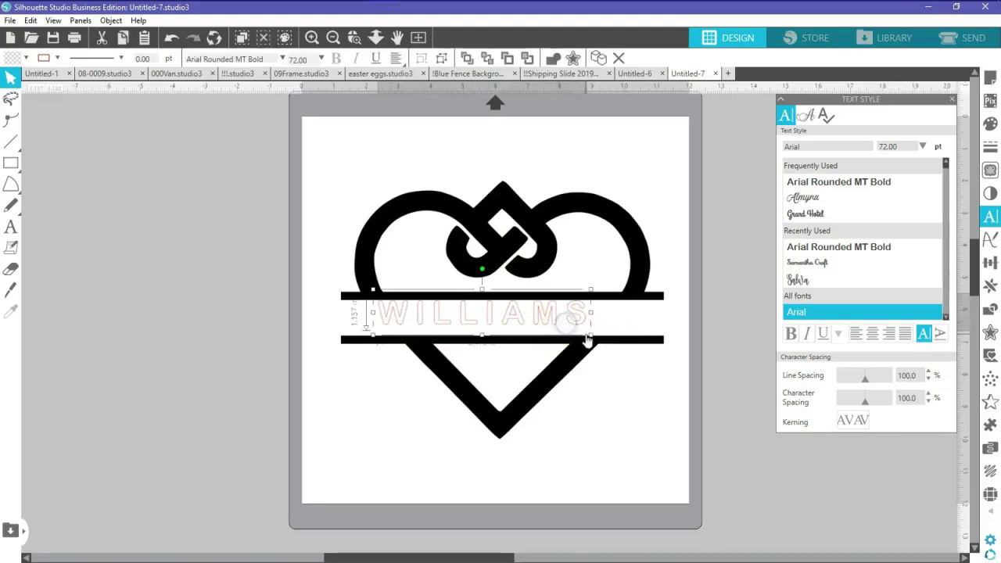
pyautogui.moveTo(591, 334); pyautogui.dragTo(652, 384)
pyautogui.moveTo(651, 338)
pyautogui.mouseDown()
pyautogui.moveTo(648, 329)
pyautogui.moveTo(632, 332)
pyautogui.moveTo(659, 354)
pyautogui.moveTo(649, 352)
pyautogui.mouseUp()
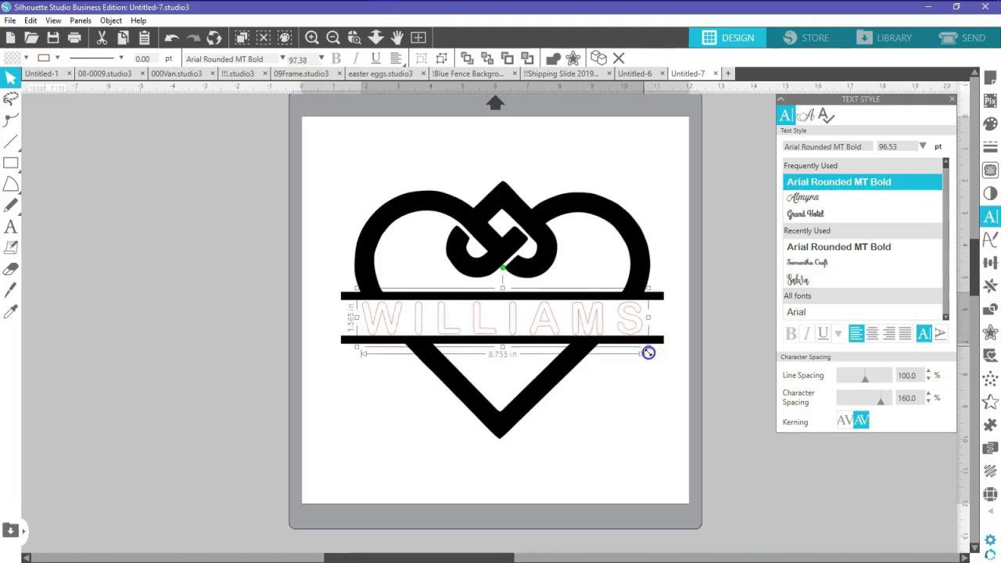
# Align the surname and the split heart to their horizontal centers
pyautogui.moveTo(580, 436); pyautogui.dragTo(546, 280)
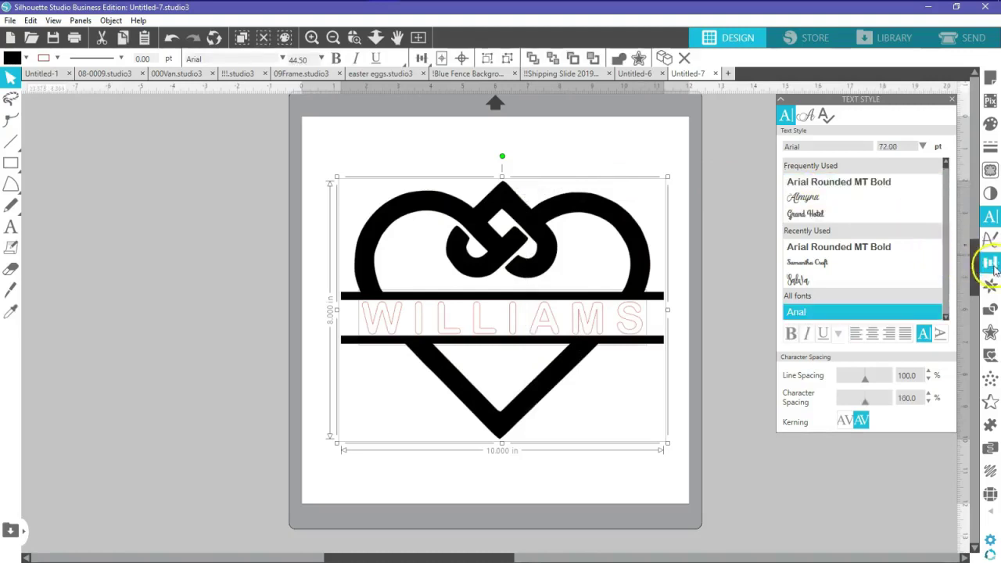
pyautogui.click(990, 262)
pyautogui.click(905, 172)
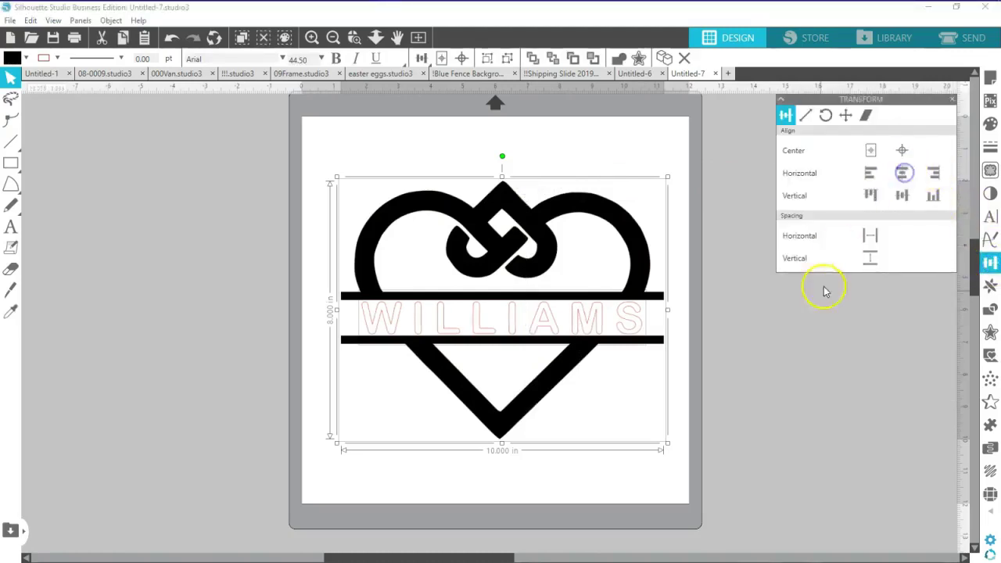
pyautogui.click(753, 378)
# Group the surname with the split heart
pyautogui.moveTo(613, 146); pyautogui.dragTo(532, 286)
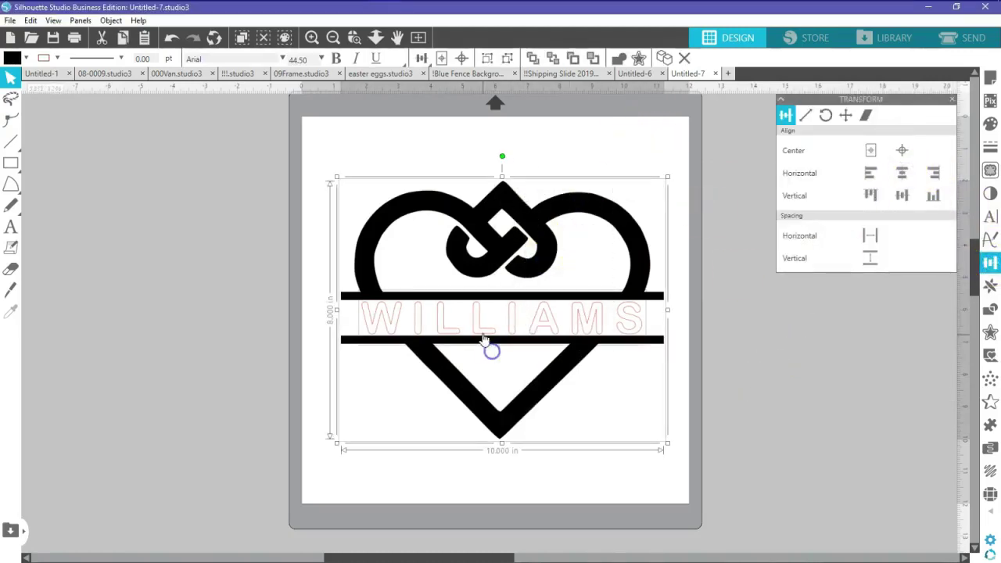
pyautogui.rightClick(481, 331)
pyautogui.click(512, 413)
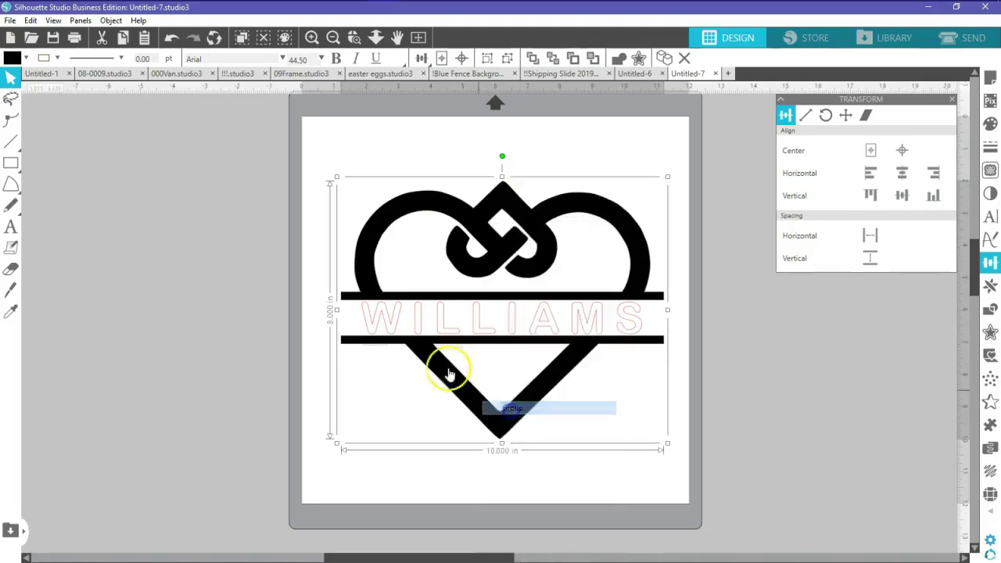
# Set both the fill color and the line color of the grouped design to black
pyautogui.click(25, 57)
pyautogui.click(88, 84)
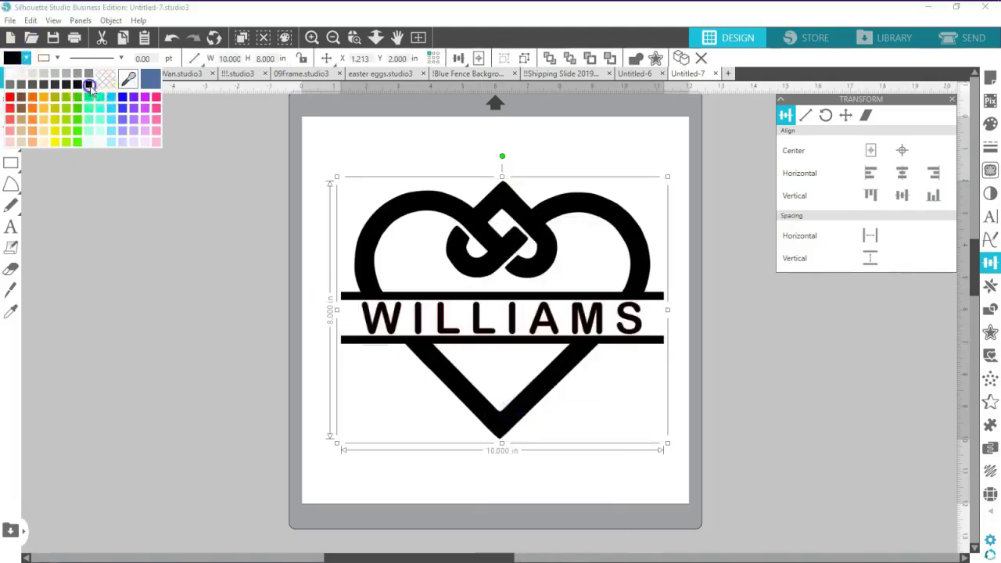
pyautogui.click(54, 57)
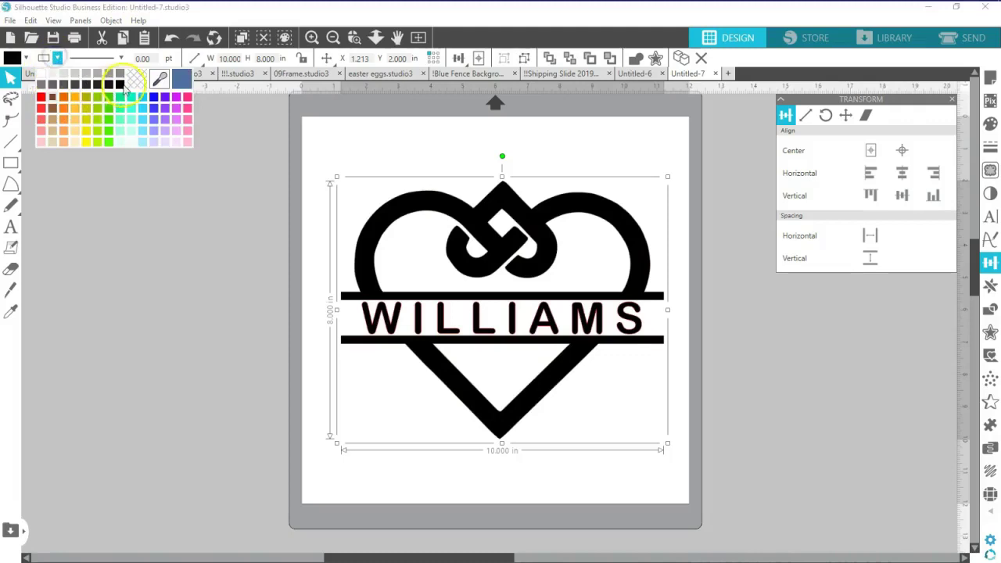
pyautogui.click(120, 83)
pyautogui.click(182, 259)
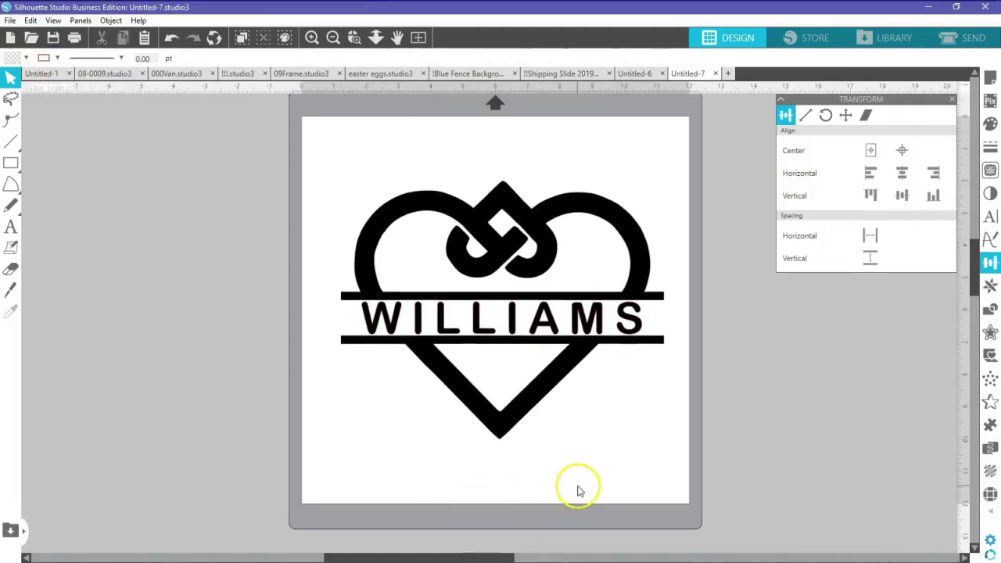